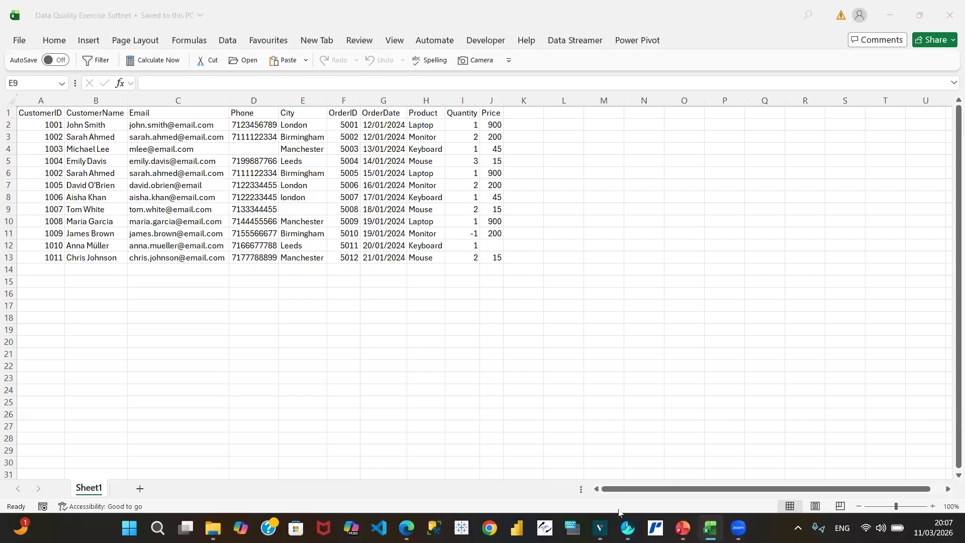
View the Data Analytics Life Cycle slide in the PowerPoint presentation and return to the Data Quality Exercise workbook in Excel.
{"action": "mouse_move", "coordinate": [683, 528]}
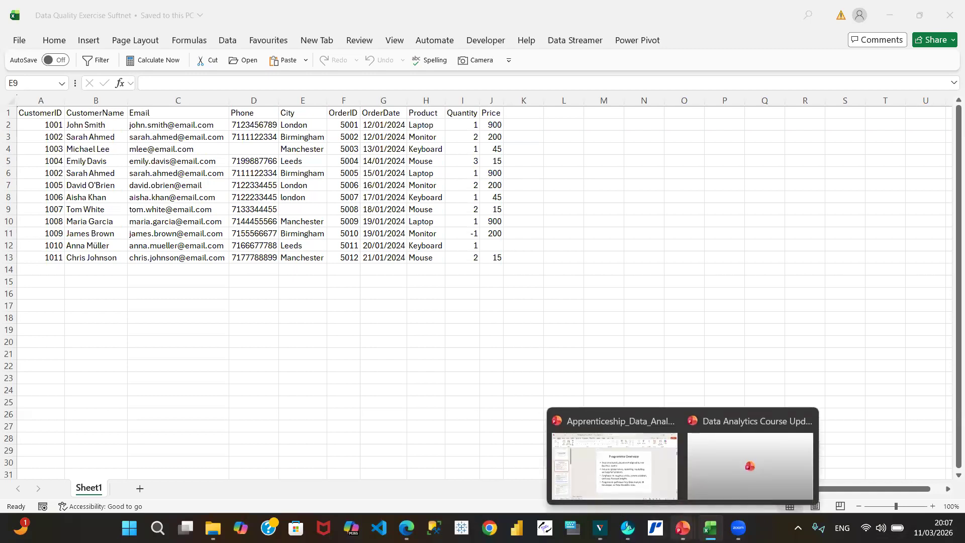
{"action": "left_click", "coordinate": [726, 472]}
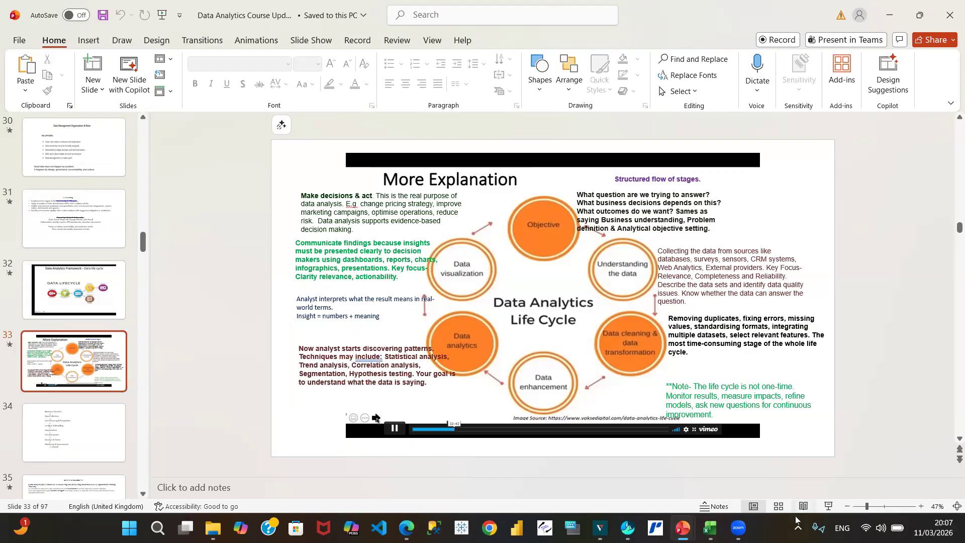
{"action": "mouse_move", "coordinate": [710, 528]}
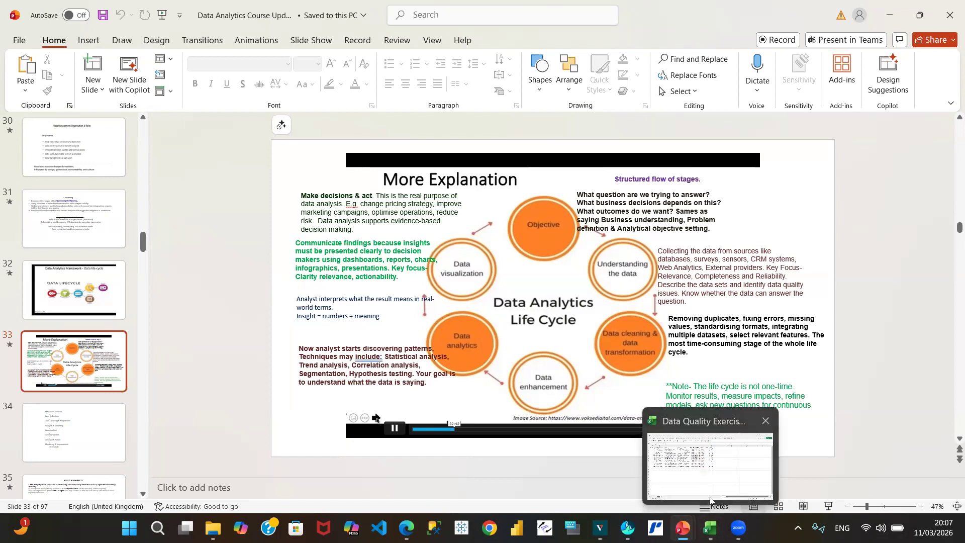
{"action": "left_click", "coordinate": [709, 463]}
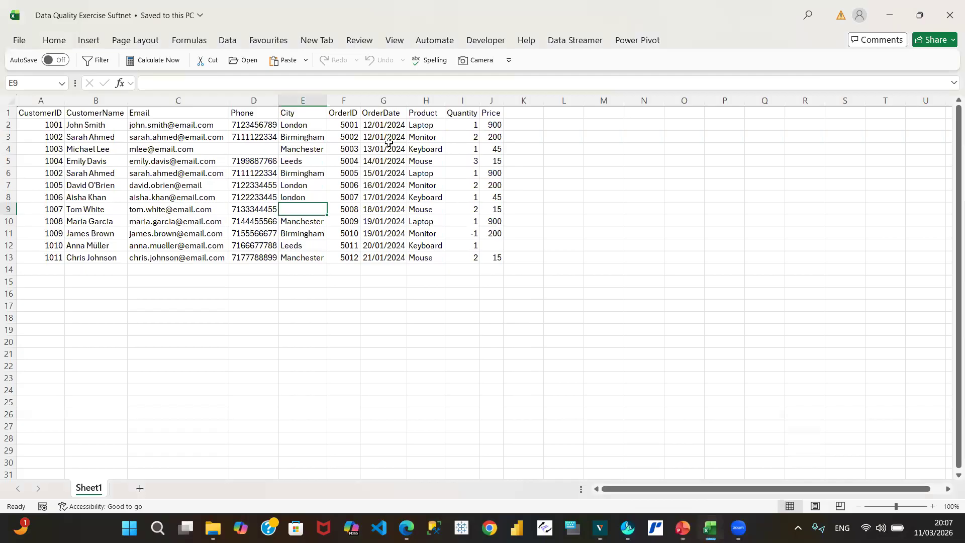
{"action": "left_click", "coordinate": [535, 72]}
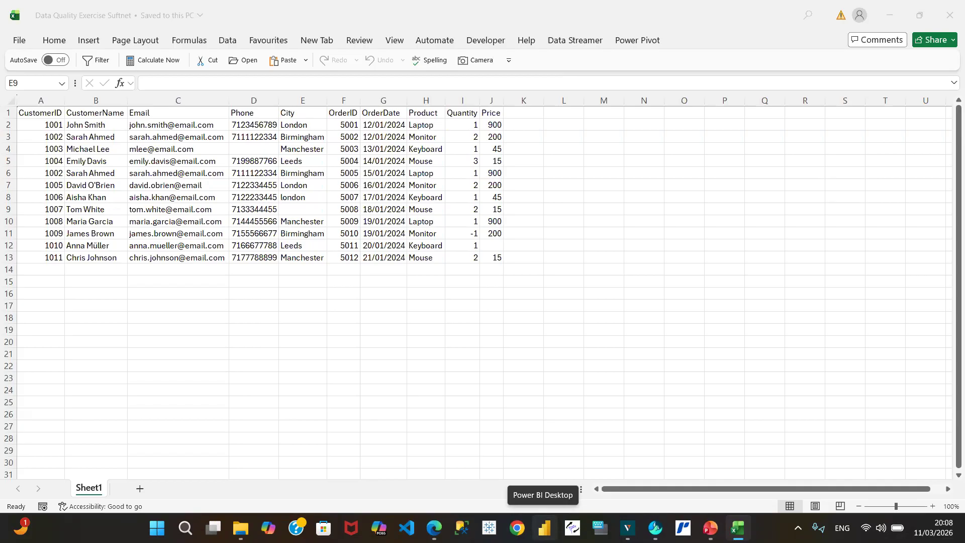
Close the Excel workbook and start a blank report in Power BI Desktop.
{"action": "left_click", "coordinate": [545, 528]}
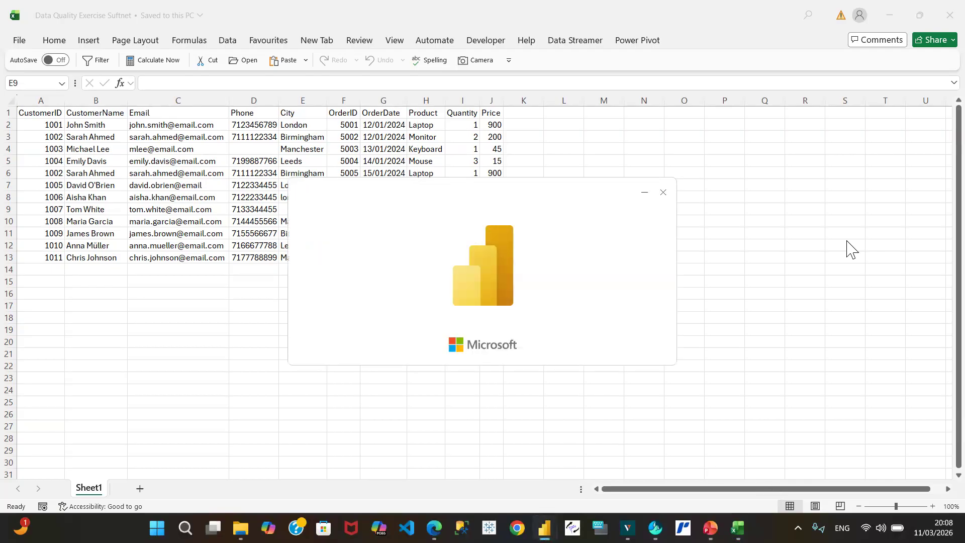
{"action": "left_click", "coordinate": [935, 23]}
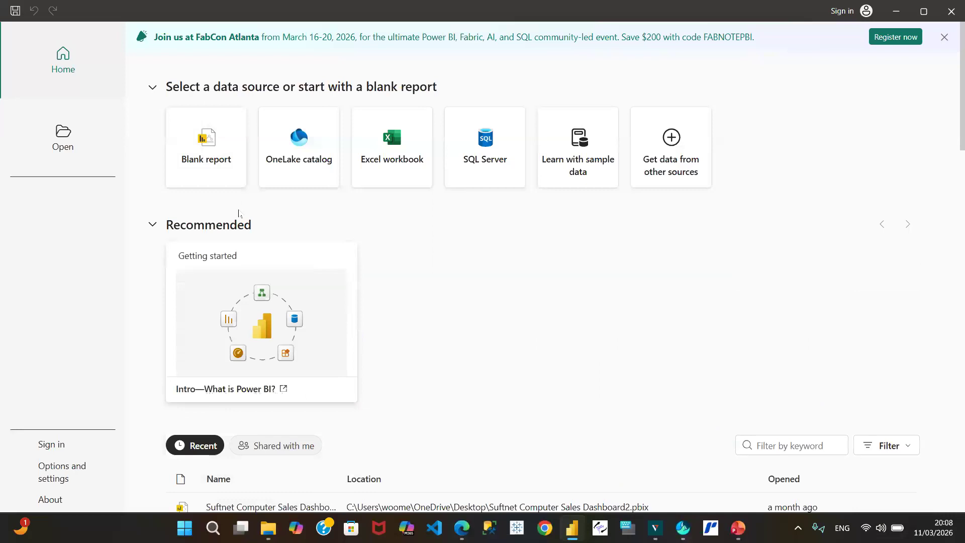
{"action": "left_click", "coordinate": [225, 152]}
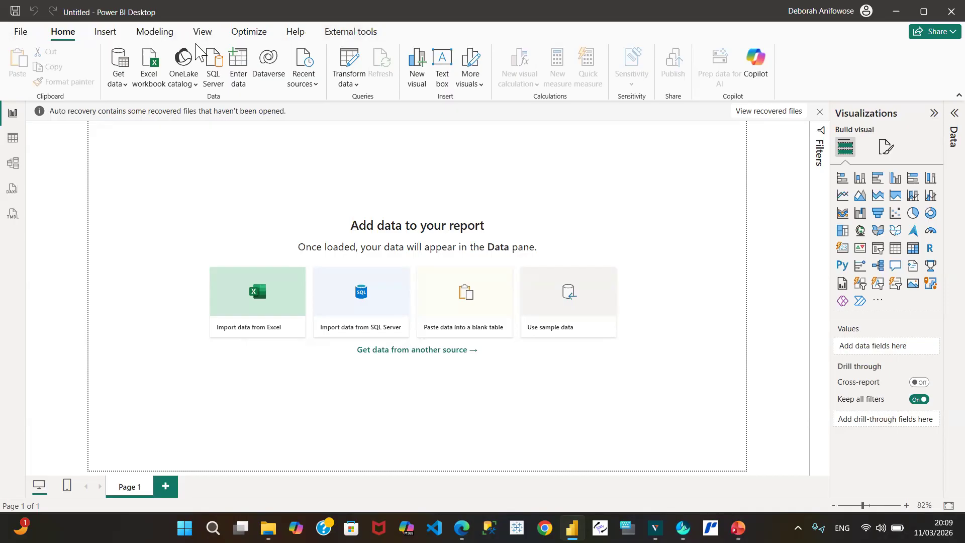
Review the global Data Load options for type detection, background data and time intelligence, and leave them without making changes.
{"action": "left_click", "coordinate": [16, 36]}
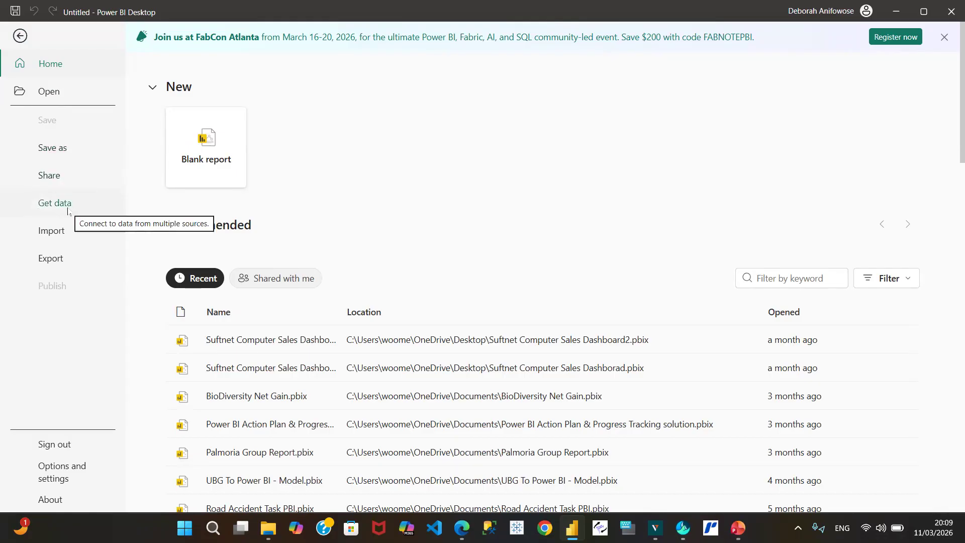
{"action": "left_click", "coordinate": [71, 470]}
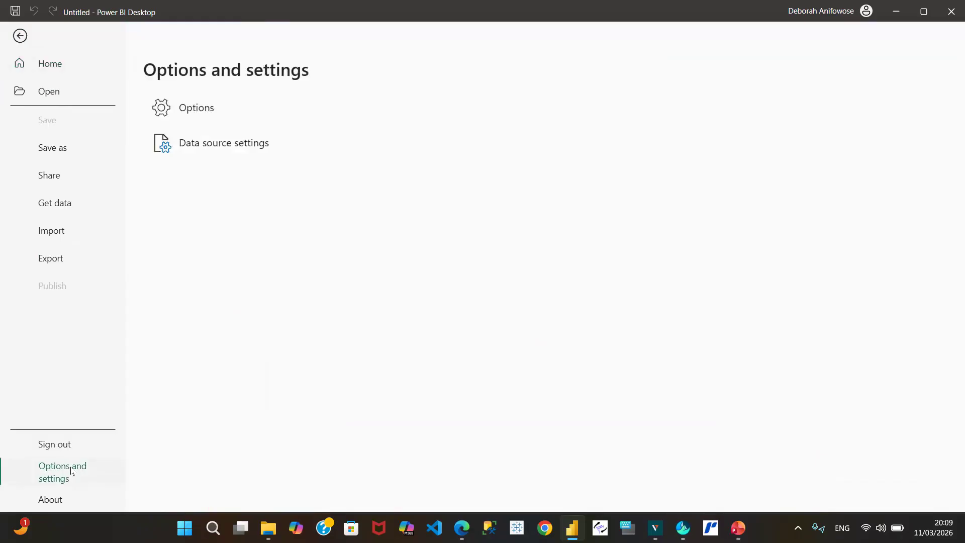
{"action": "left_click", "coordinate": [220, 111]}
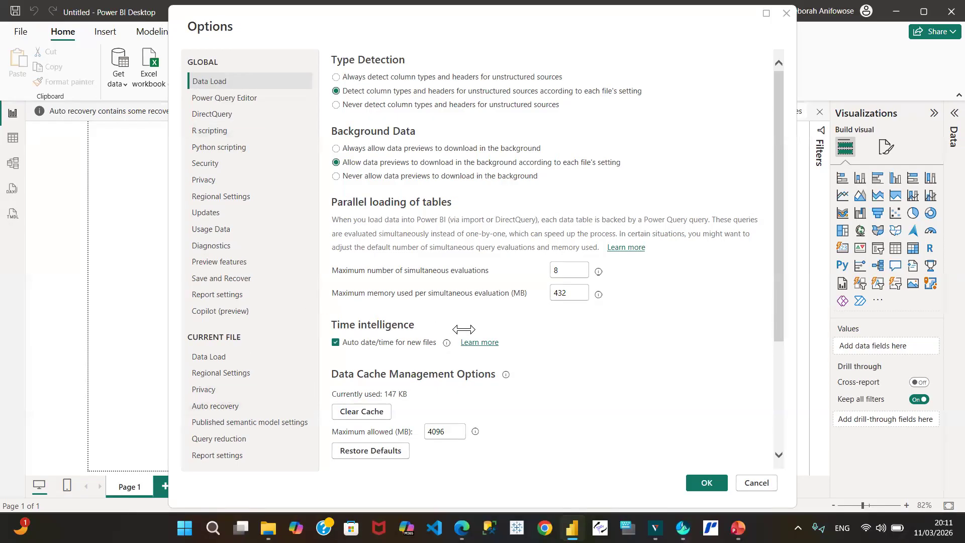
{"action": "left_click", "coordinate": [756, 481]}
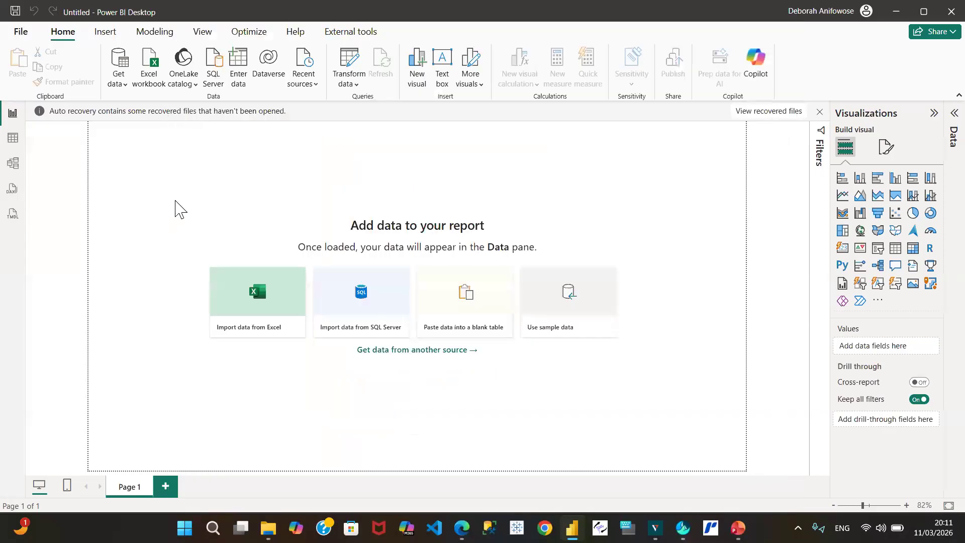
Open the data source settings and compare the data sources in the current file with the global permissions.
{"action": "left_click", "coordinate": [21, 31]}
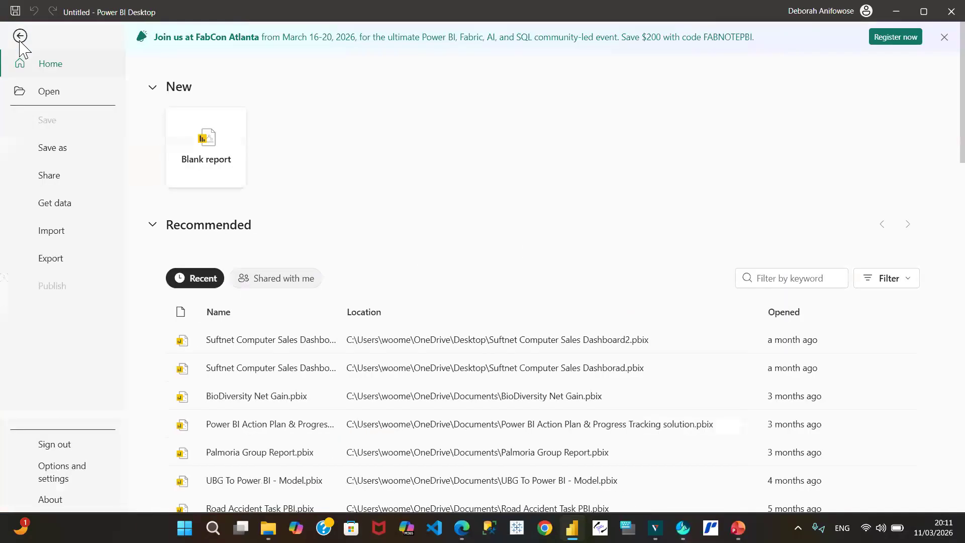
{"action": "left_click", "coordinate": [63, 475]}
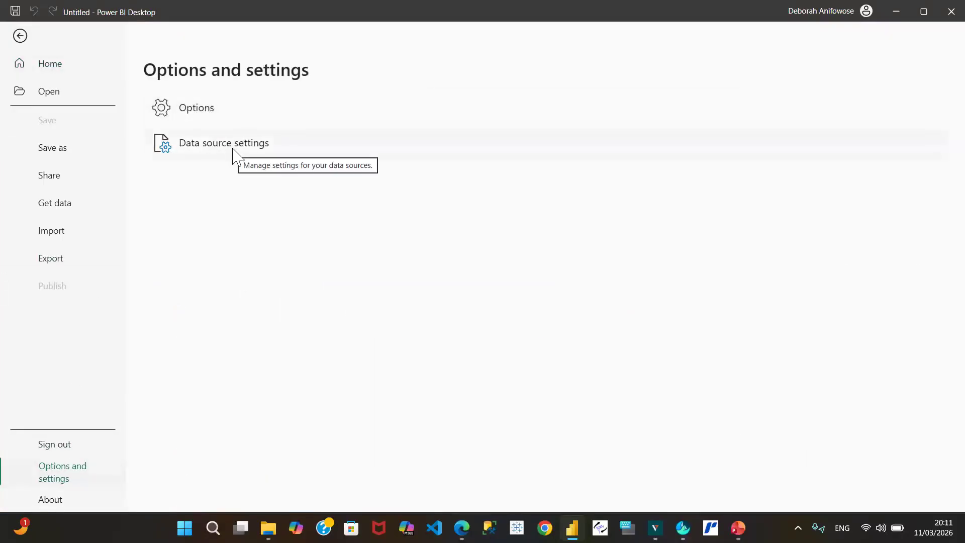
{"action": "key", "text": "Escape"}
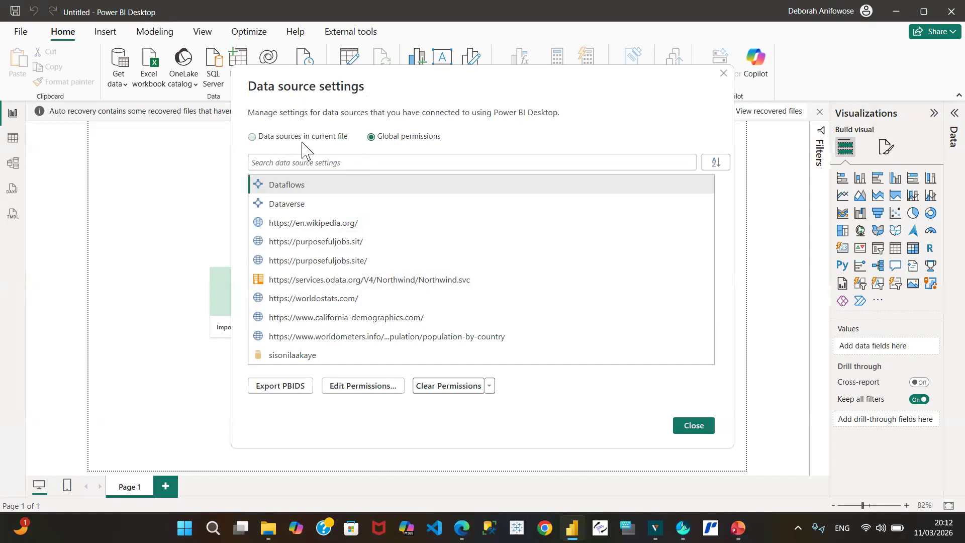
{"action": "left_click", "coordinate": [252, 139]}
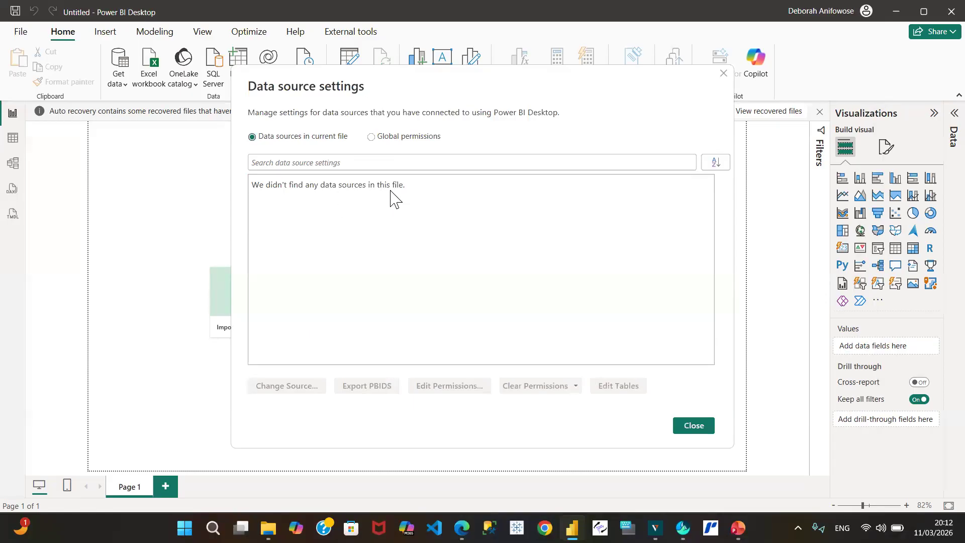
{"action": "left_click", "coordinate": [371, 137]}
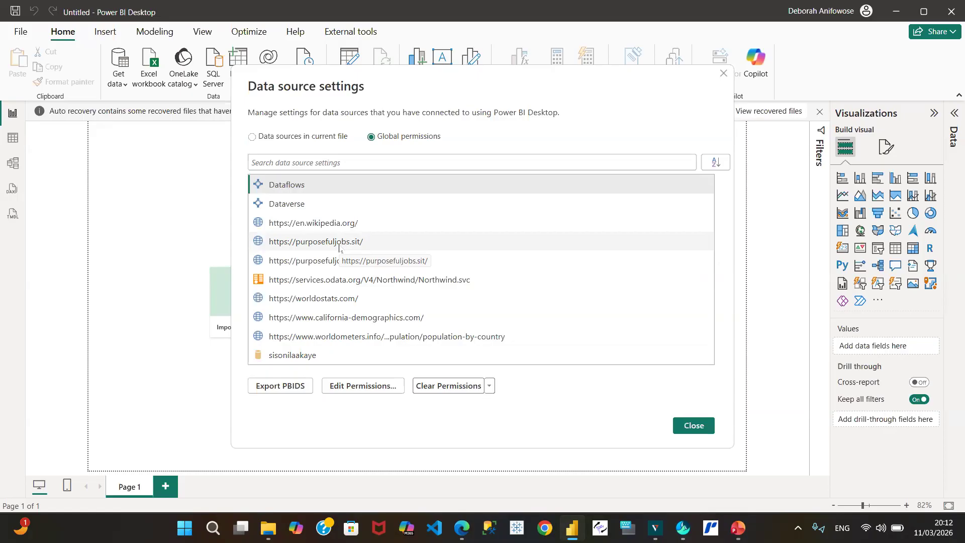
Examine the PBIDS export and the privacy level choices for the Dataflows source, cancel both, and close the data source settings.
{"action": "left_click", "coordinate": [300, 390]}
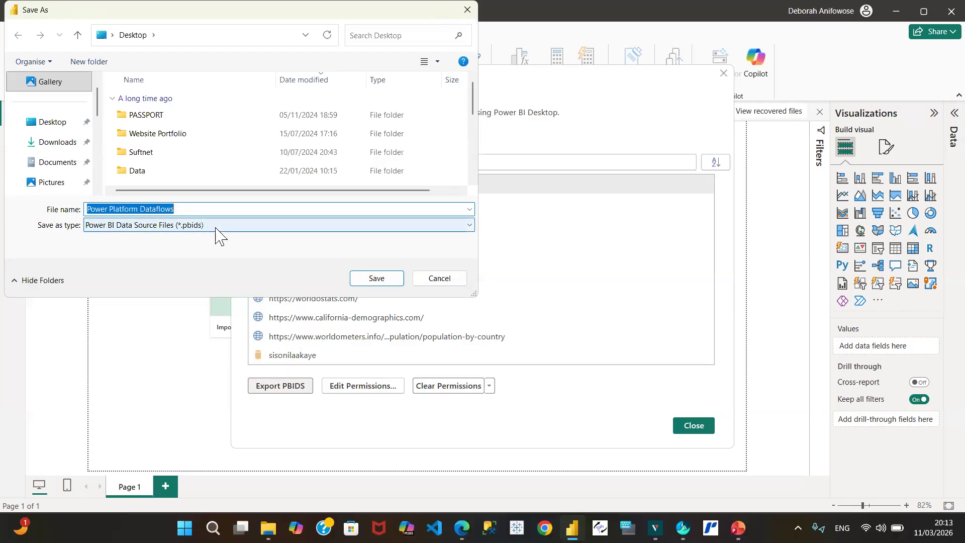
{"action": "left_click", "coordinate": [431, 280]}
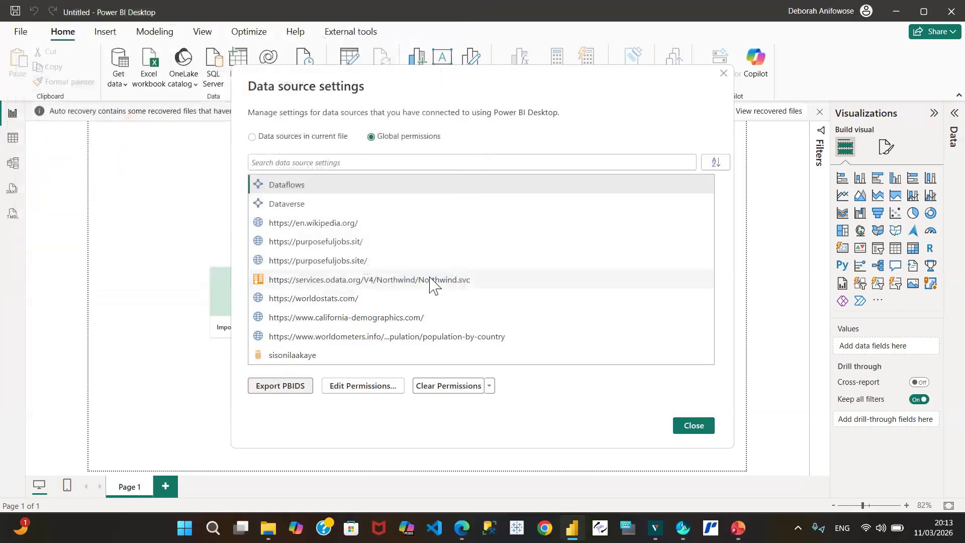
{"action": "left_click", "coordinate": [368, 385]}
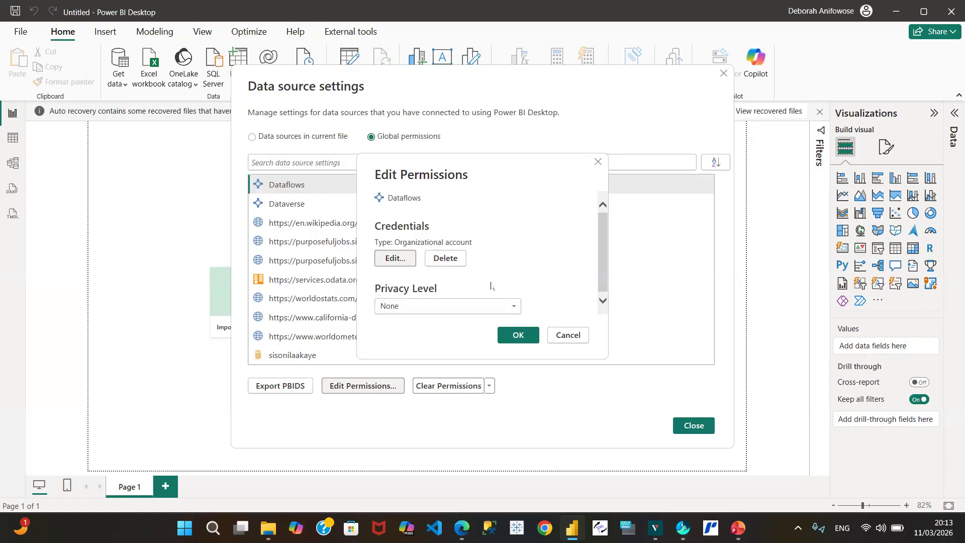
{"action": "left_click", "coordinate": [516, 309]}
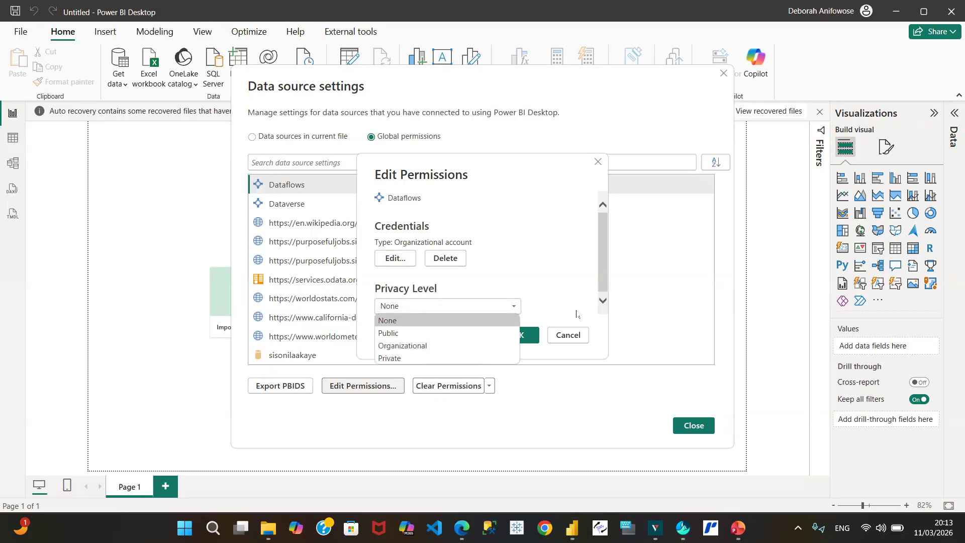
{"action": "left_click", "coordinate": [568, 340]}
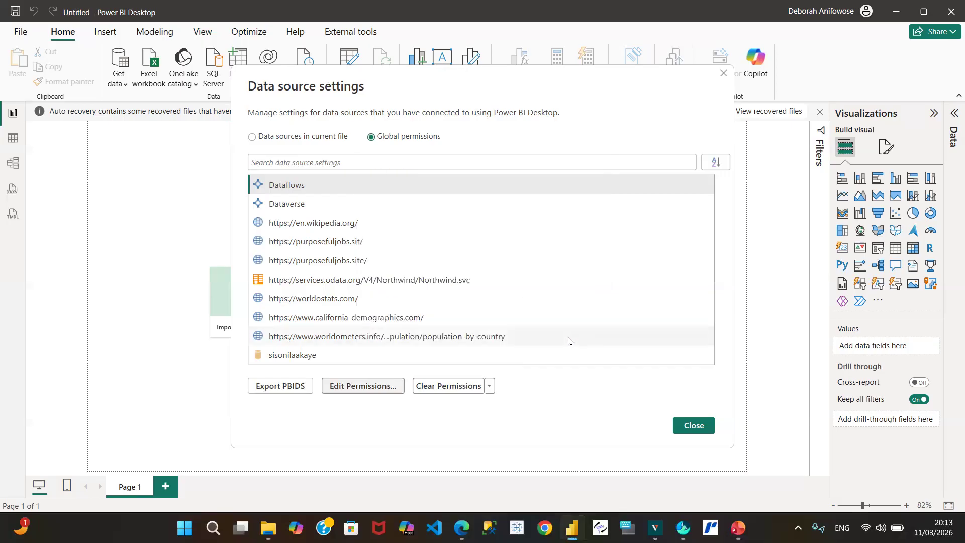
{"action": "left_click", "coordinate": [695, 427]}
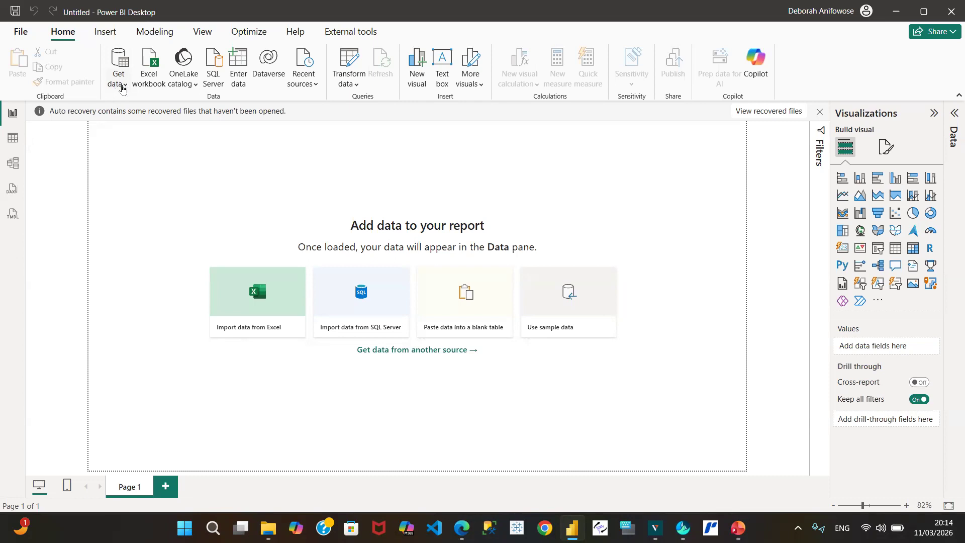
Browse the common data sources and the complete list of Get Data connectors, and leave without connecting.
{"action": "left_click", "coordinate": [123, 87]}
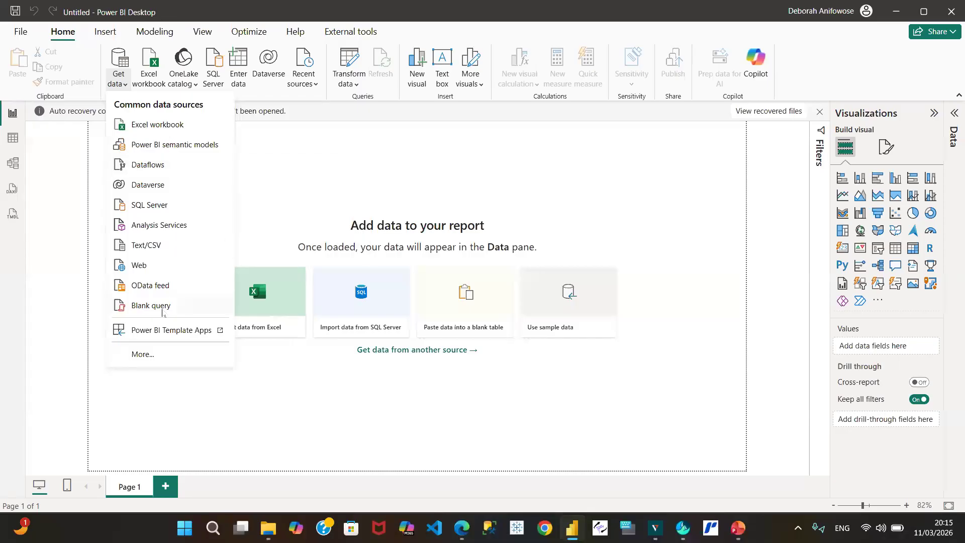
{"action": "left_click", "coordinate": [141, 355]}
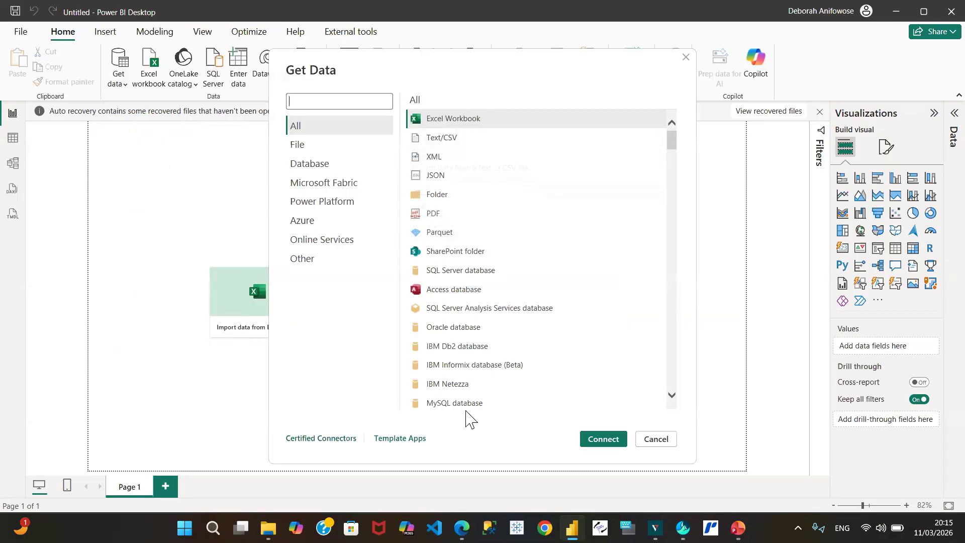
{"action": "scroll", "coordinate": [675, 386], "scroll_direction": "down", "scroll_amount": 5}
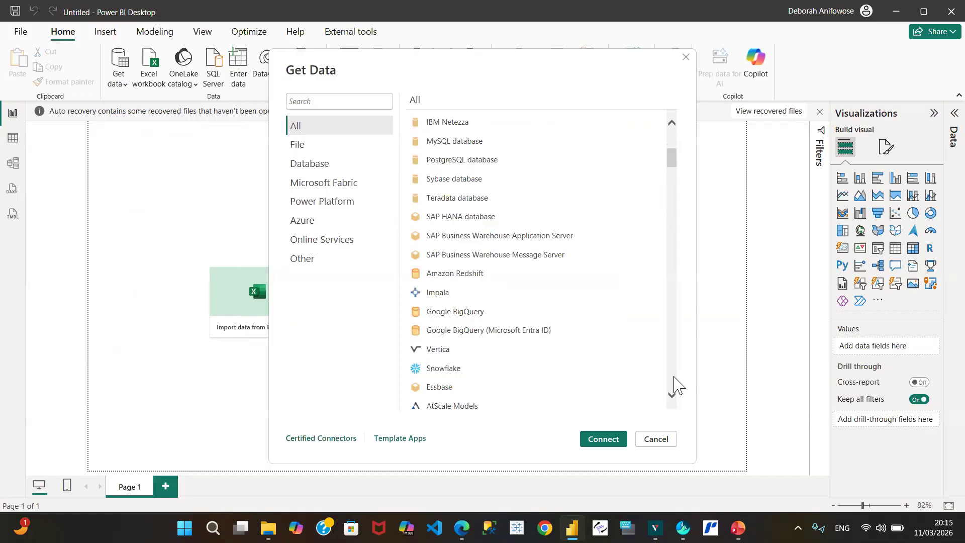
{"action": "scroll", "coordinate": [675, 378], "scroll_direction": "down", "scroll_amount": 5}
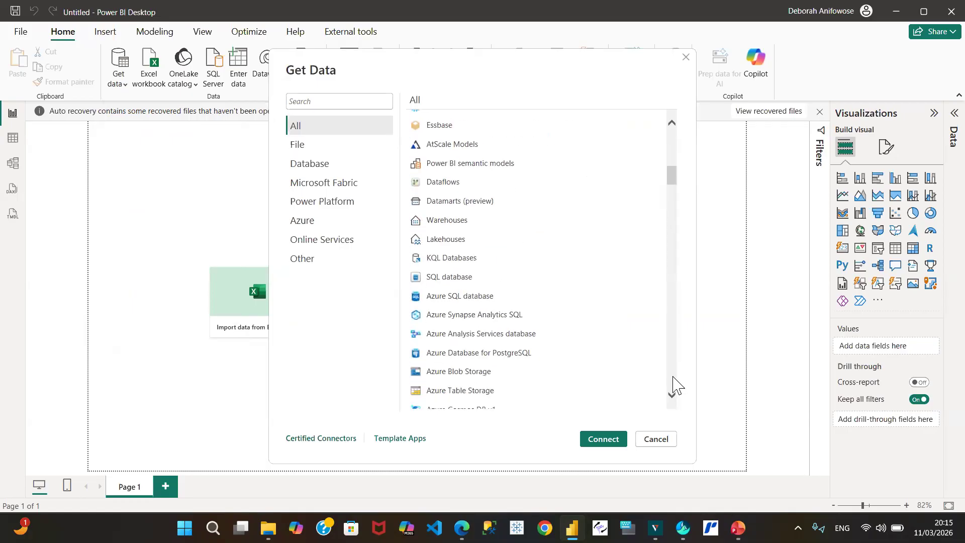
{"action": "scroll", "coordinate": [674, 387], "scroll_direction": "down", "scroll_amount": 10}
{"action": "scroll", "coordinate": [674, 386], "scroll_direction": "down", "scroll_amount": 10}
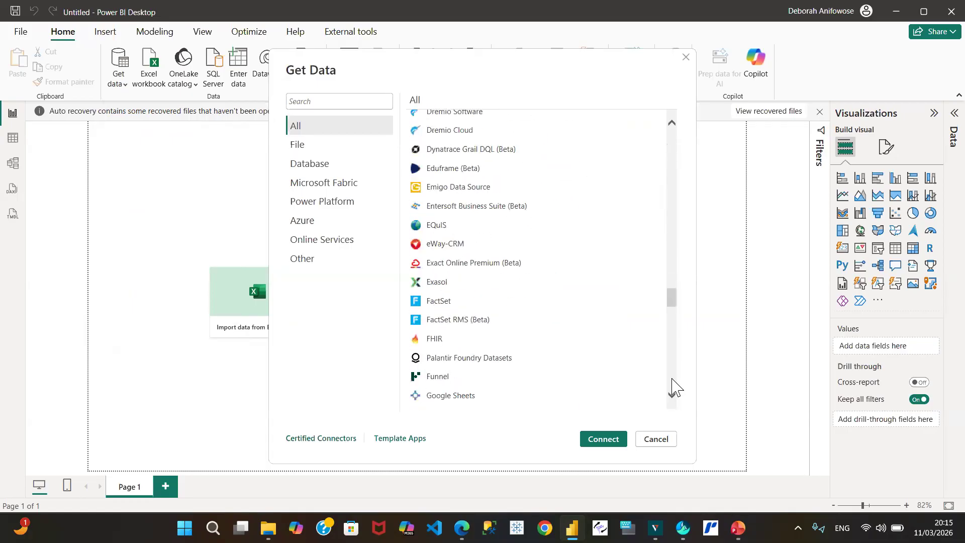
{"action": "scroll", "coordinate": [674, 387], "scroll_direction": "down", "scroll_amount": 10}
{"action": "scroll", "coordinate": [673, 381], "scroll_direction": "down", "scroll_amount": 7}
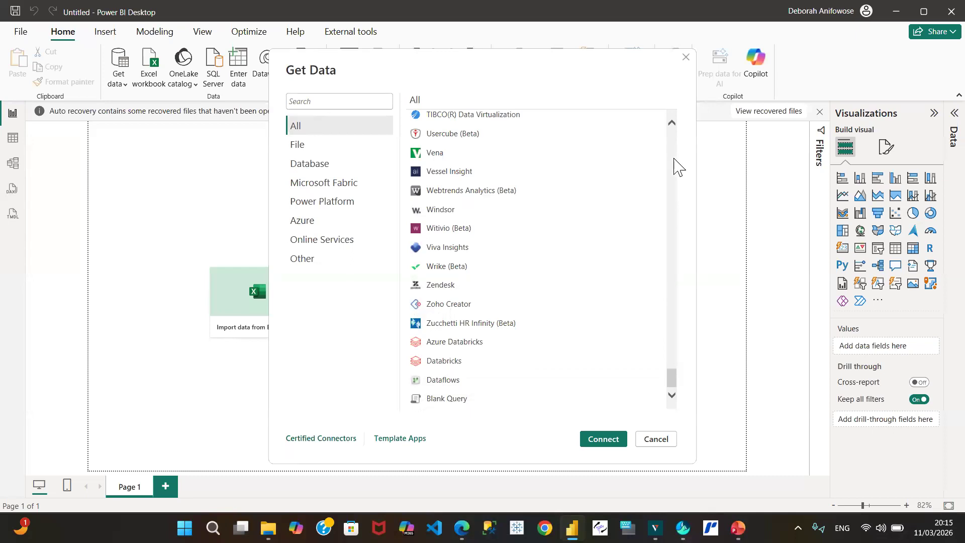
{"action": "left_click", "coordinate": [656, 440]}
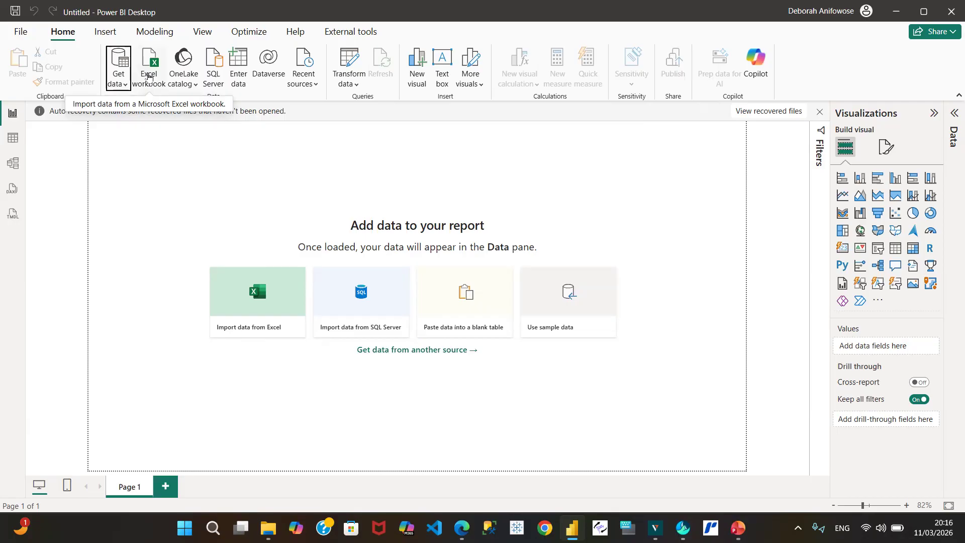
View the file selection for importing an Excel workbook through both available entry points, cancelling each without choosing a file.
{"action": "left_click", "coordinate": [125, 85]}
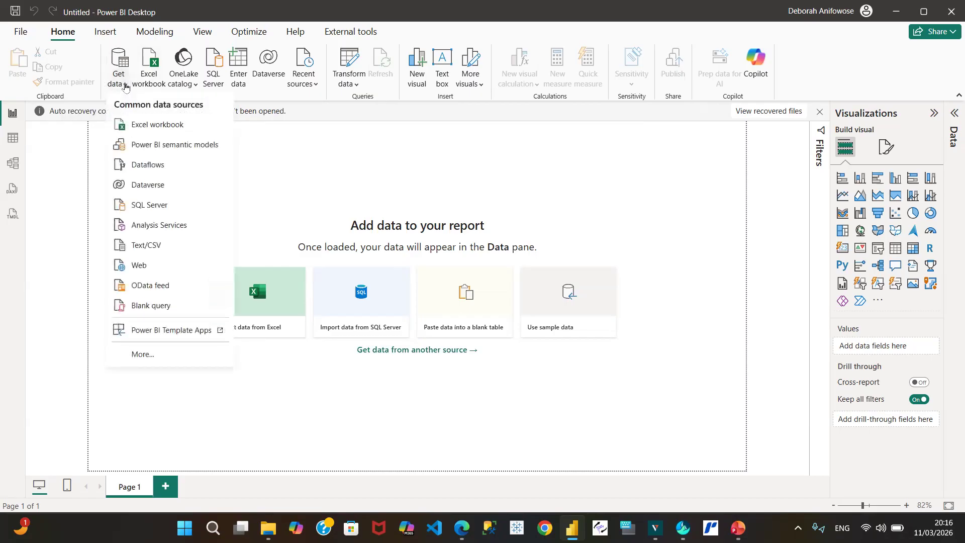
{"action": "left_click", "coordinate": [157, 124]}
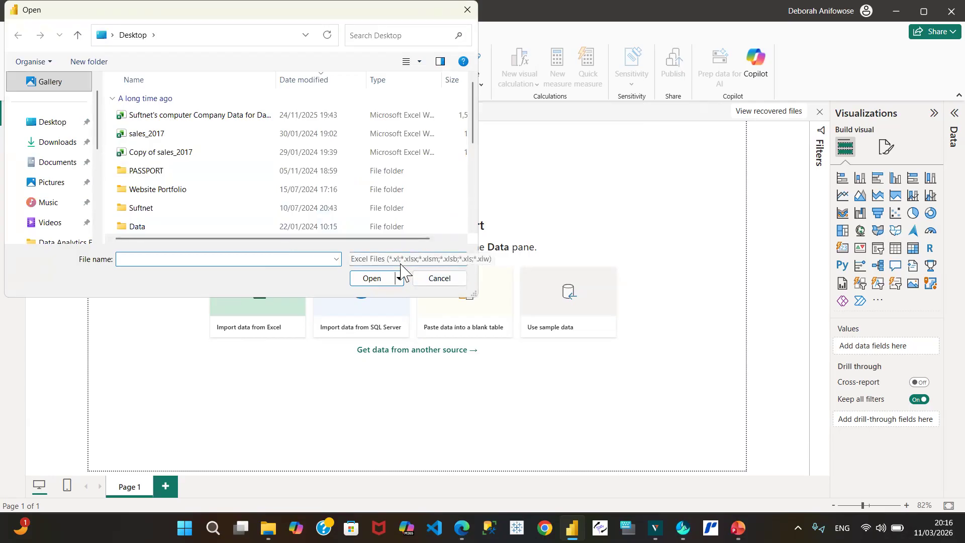
{"action": "left_click", "coordinate": [445, 281]}
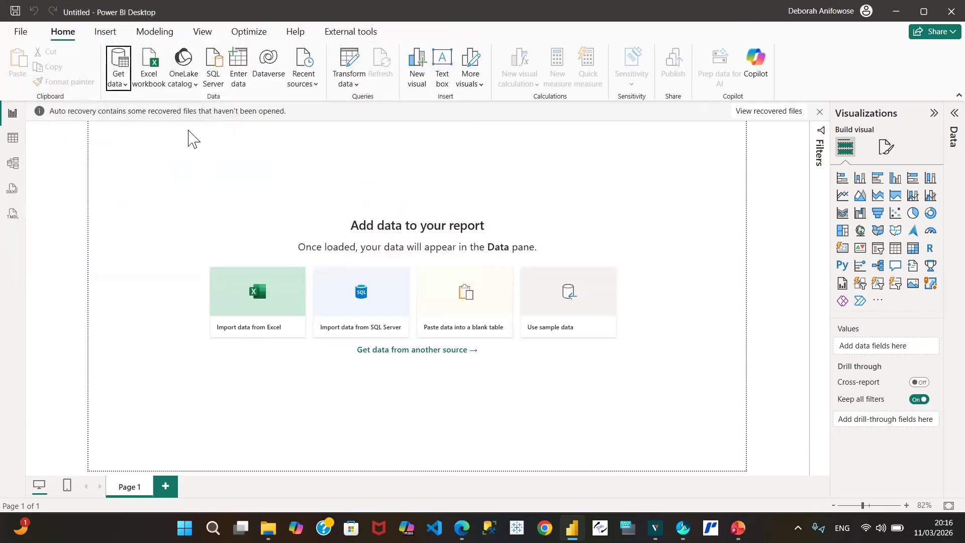
{"action": "left_click", "coordinate": [149, 75]}
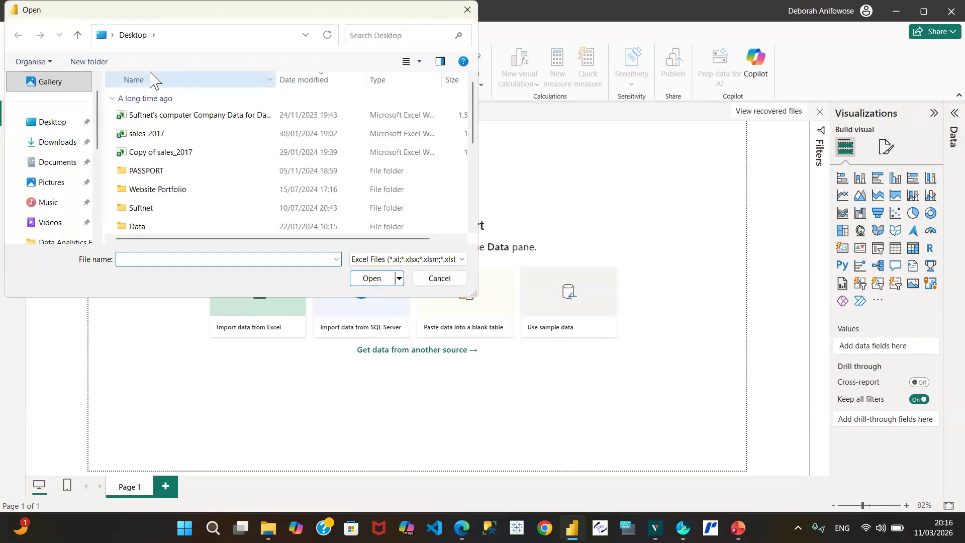
{"action": "left_click", "coordinate": [443, 284]}
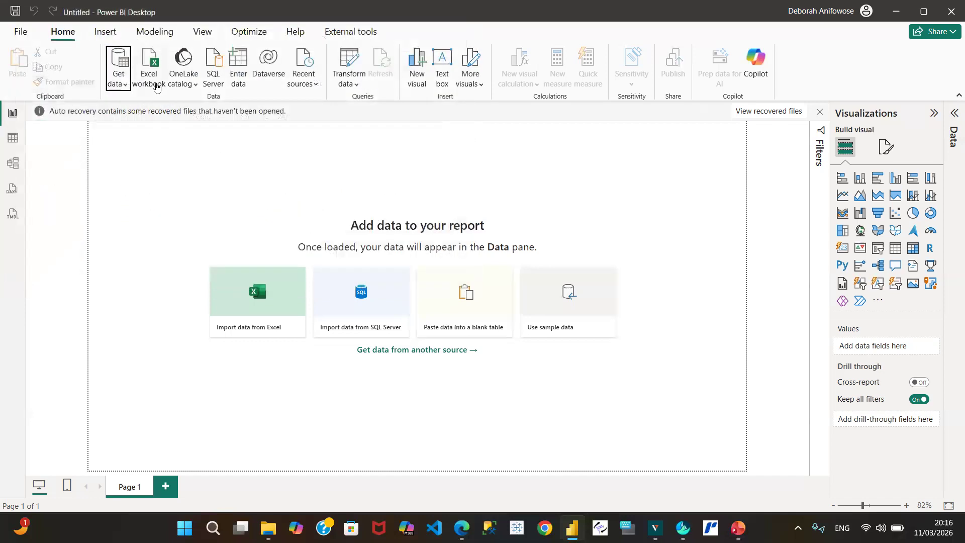
View the source types offered by the OneLake catalog and leave without choosing one.
{"action": "left_click", "coordinate": [197, 86]}
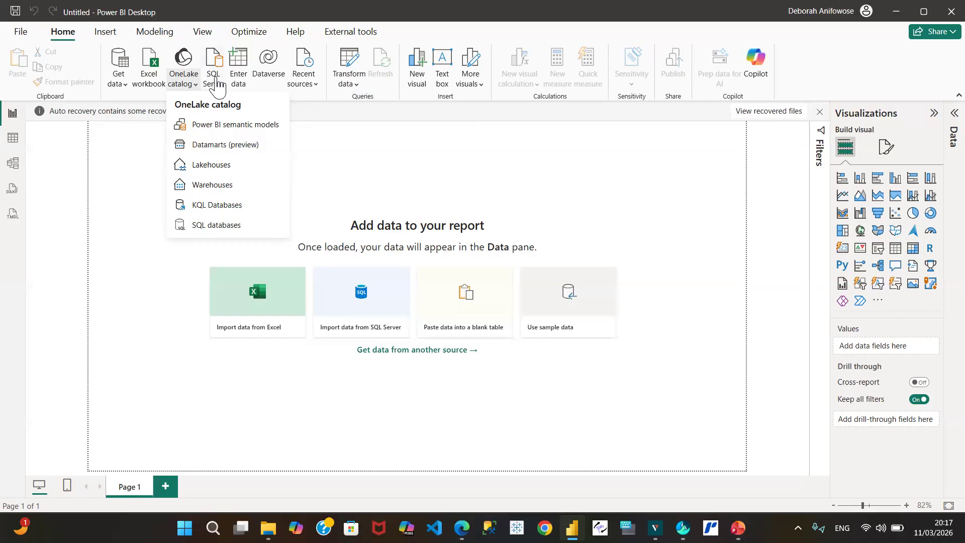
{"action": "left_click", "coordinate": [335, 143]}
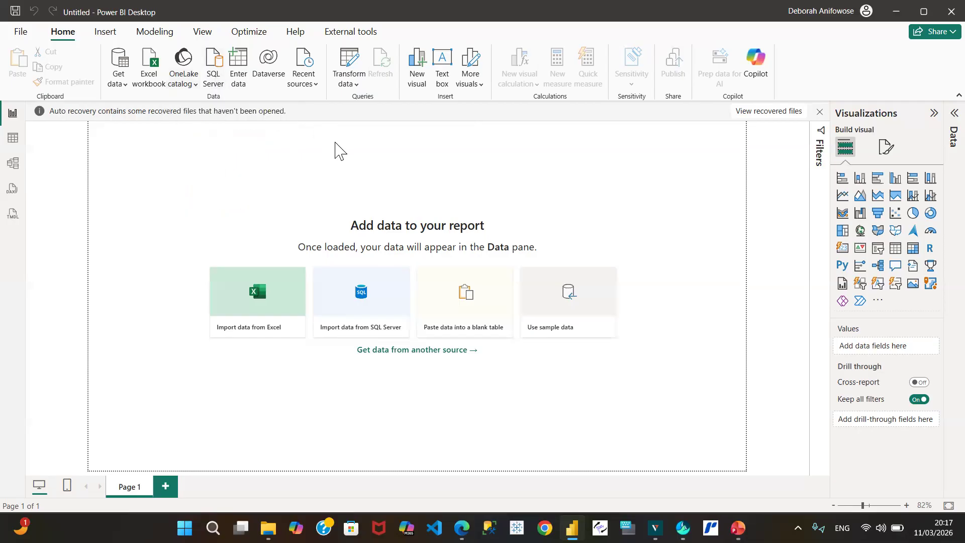
Start a manually entered table with two columns headed LKSKL/EJ/L and LM/AEWLK,V`.
{"action": "left_click", "coordinate": [242, 68]}
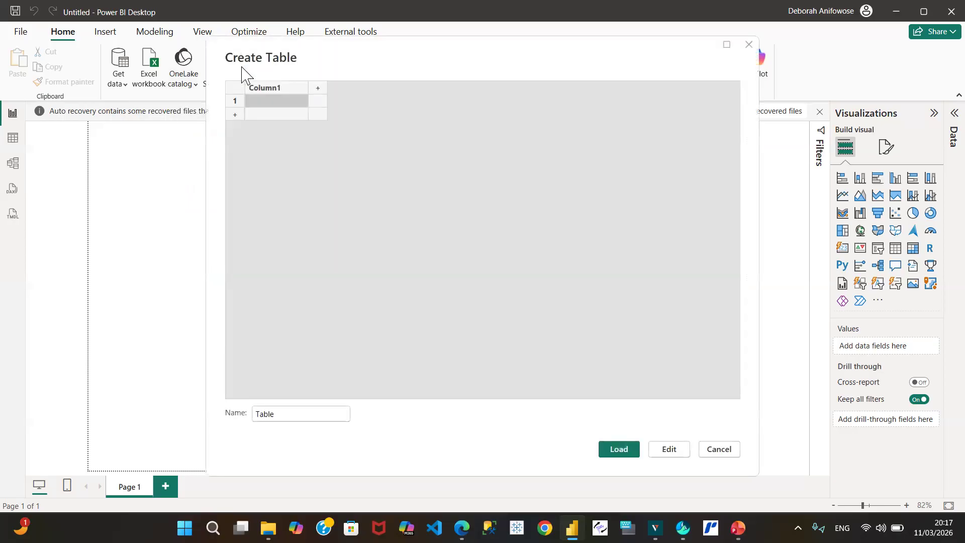
{"action": "left_click", "coordinate": [292, 103]}
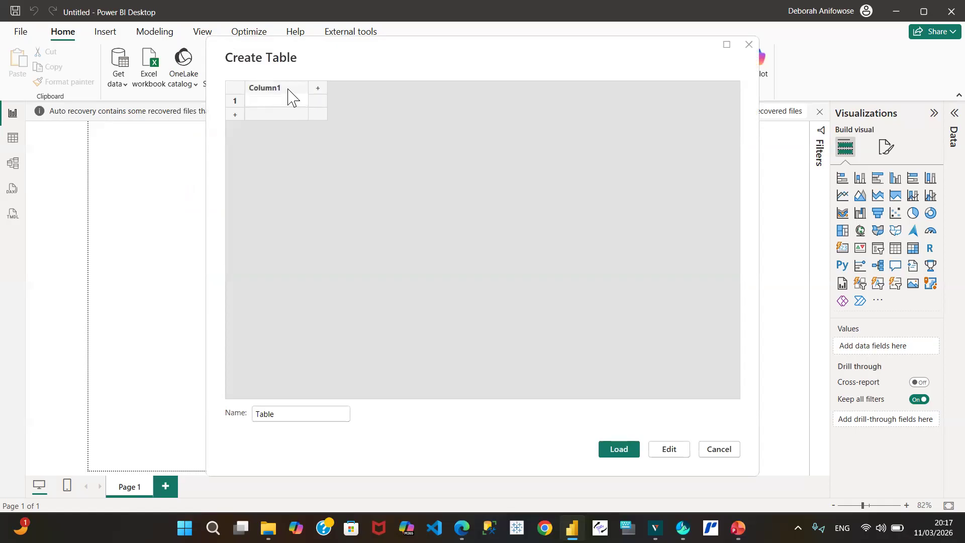
{"action": "double_click", "coordinate": [289, 89]}
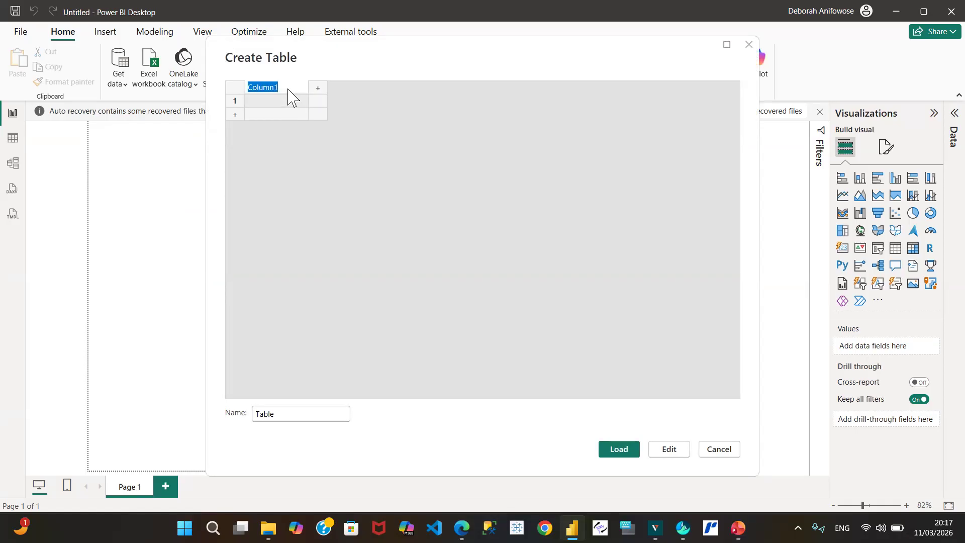
{"action": "type", "text": "LKSKL/EJ/L"}
{"action": "left_click", "coordinate": [318, 89]}
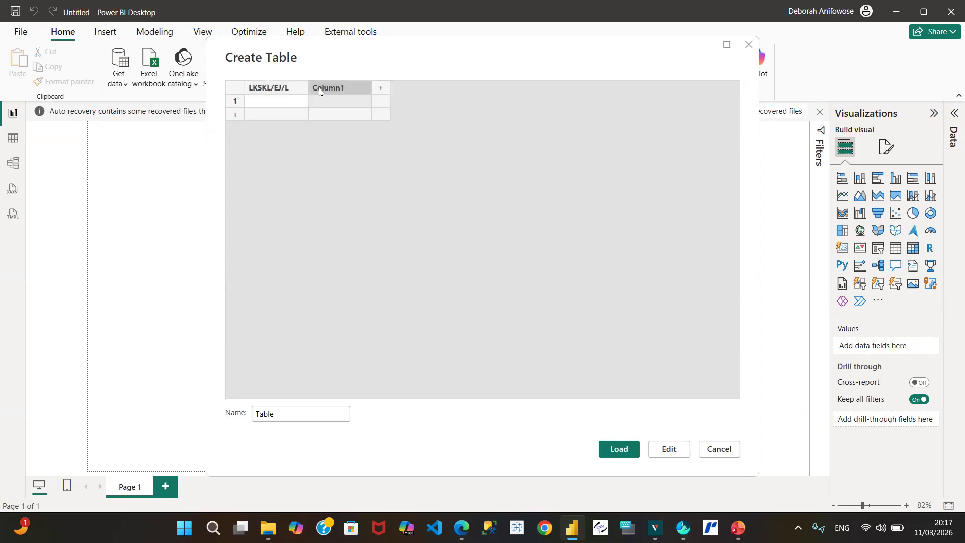
{"action": "type", "text": "LM/AEWLK,V"}
Fill two rows of the manual table with sample text, starting with MLD/ and /MDL,X,V, and discard the table without loading it.
{"action": "left_click", "coordinate": [281, 105]}
{"action": "type", "text": "MLD/"}
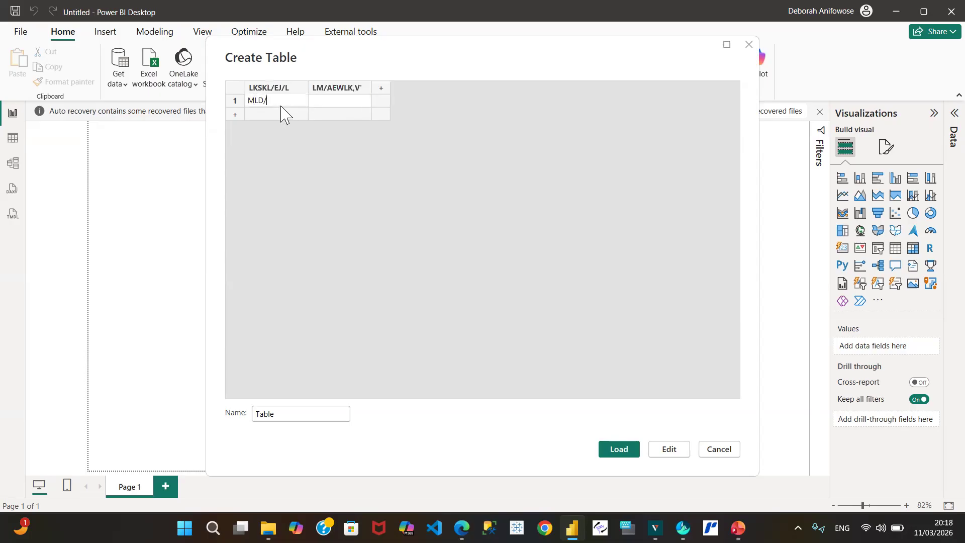
{"action": "left_click", "coordinate": [324, 103]}
{"action": "type", "text": "/MDL,X,V"}
{"action": "left_click", "coordinate": [289, 114]}
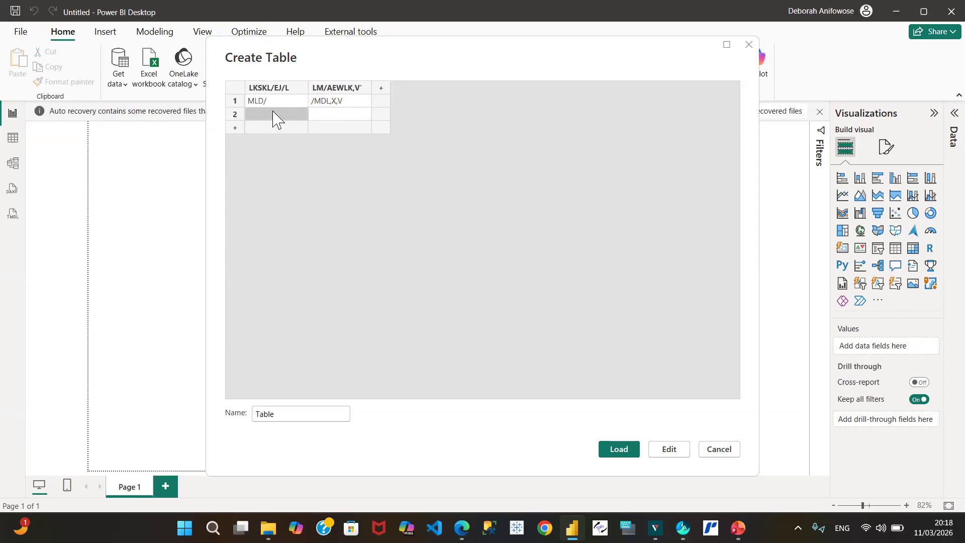
{"action": "type", "text": ".,D.D,/."}
{"action": "left_click", "coordinate": [346, 114]}
{"action": "type", "text": ",M/.,MV./"}
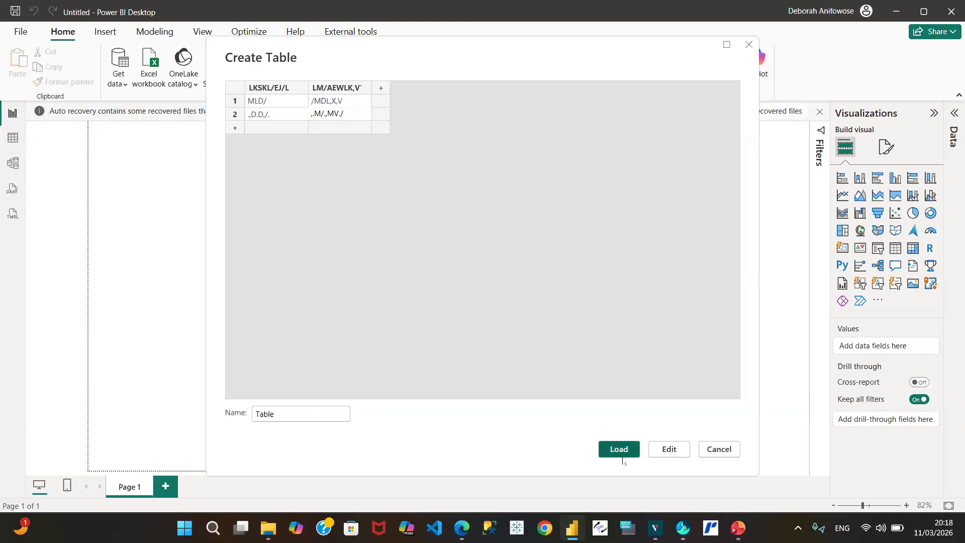
{"action": "left_click", "coordinate": [723, 451]}
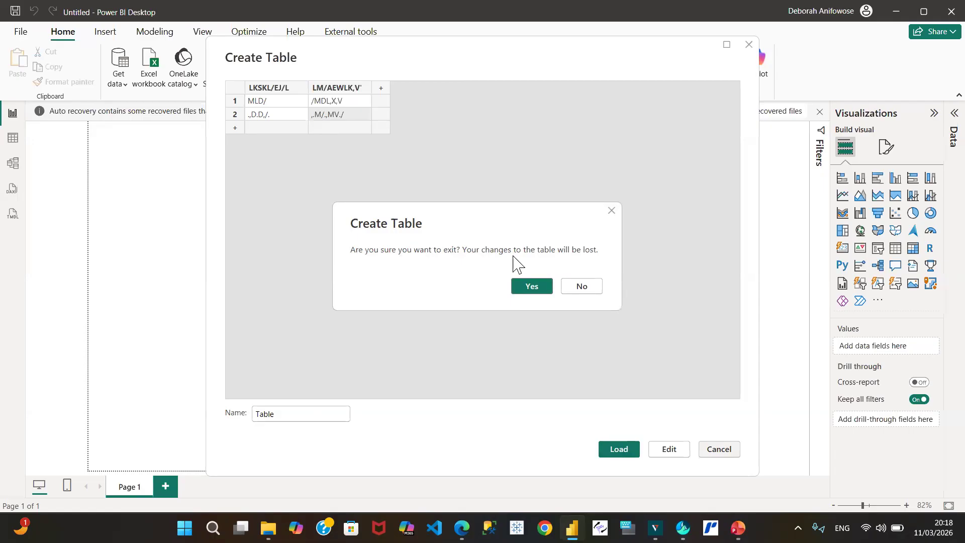
{"action": "left_click", "coordinate": [532, 286]}
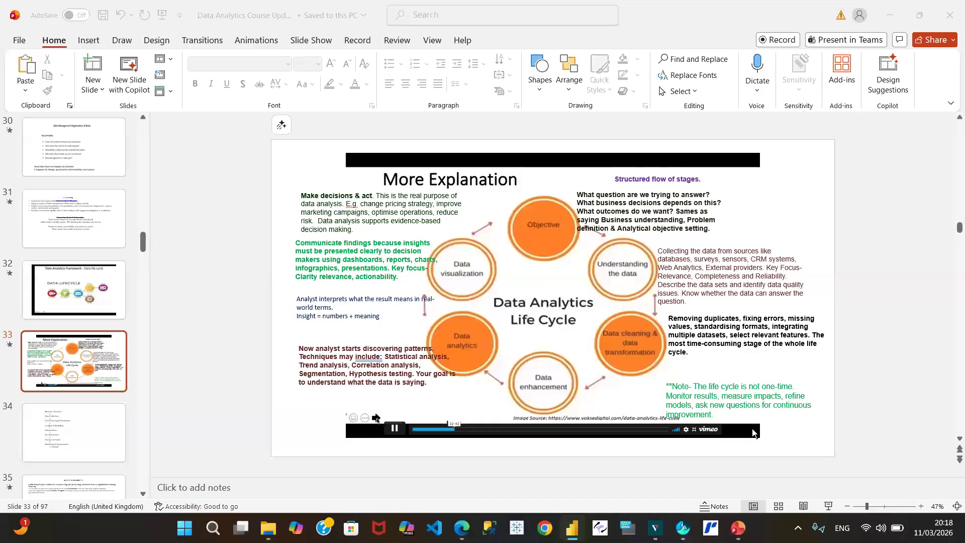
Switch from PowerPoint back to the untitled Power BI Desktop report and view its recent data sources without opening one.
{"action": "mouse_move", "coordinate": [737, 528]}
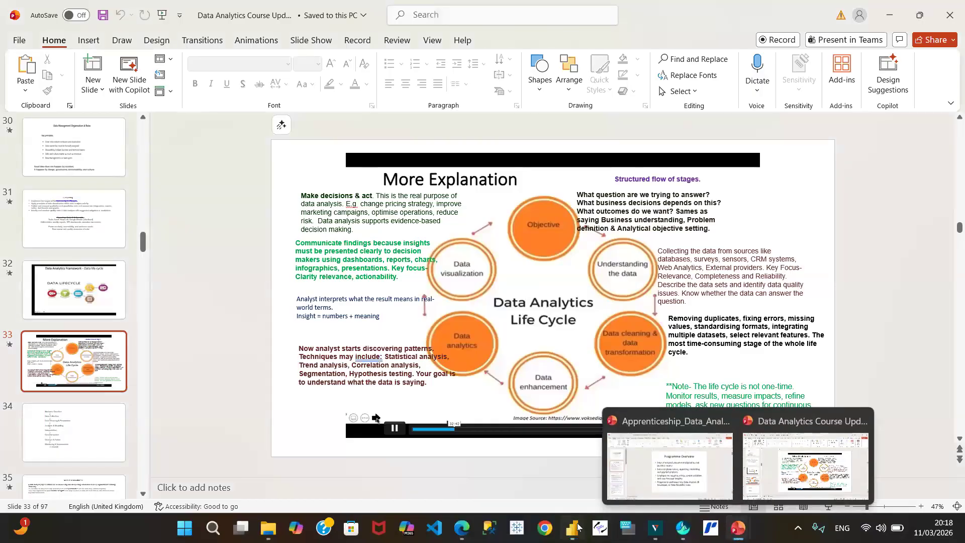
{"action": "mouse_move", "coordinate": [572, 528]}
{"action": "left_click", "coordinate": [583, 481]}
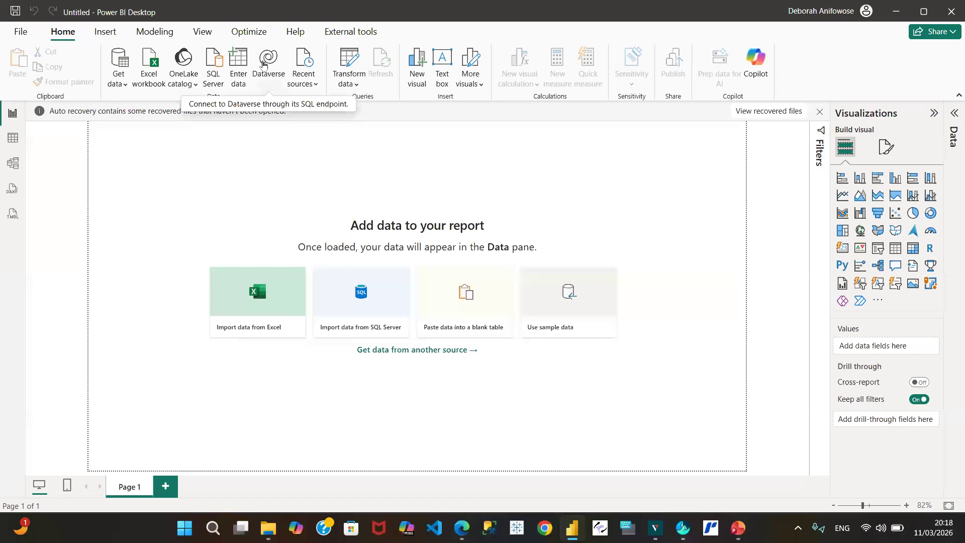
{"action": "left_click", "coordinate": [311, 90]}
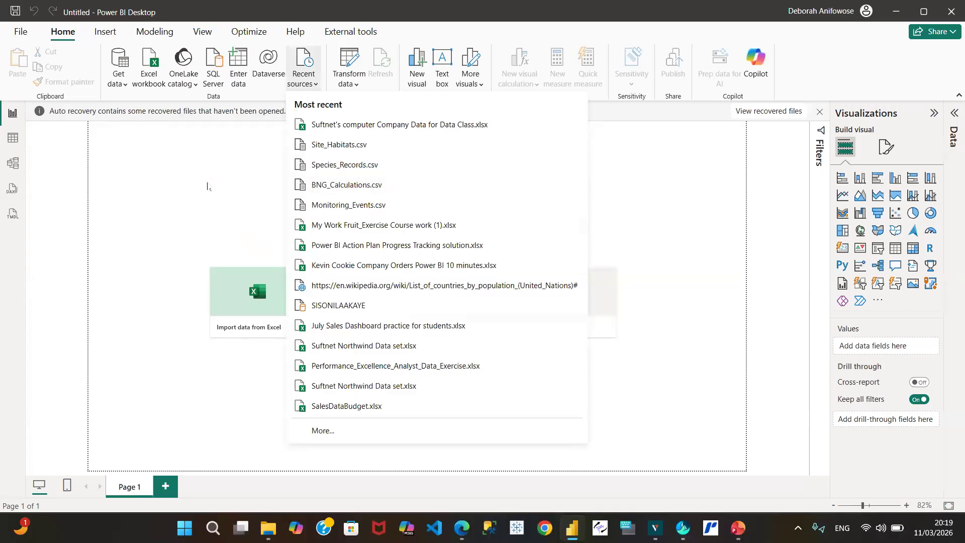
{"action": "left_click", "coordinate": [216, 183]}
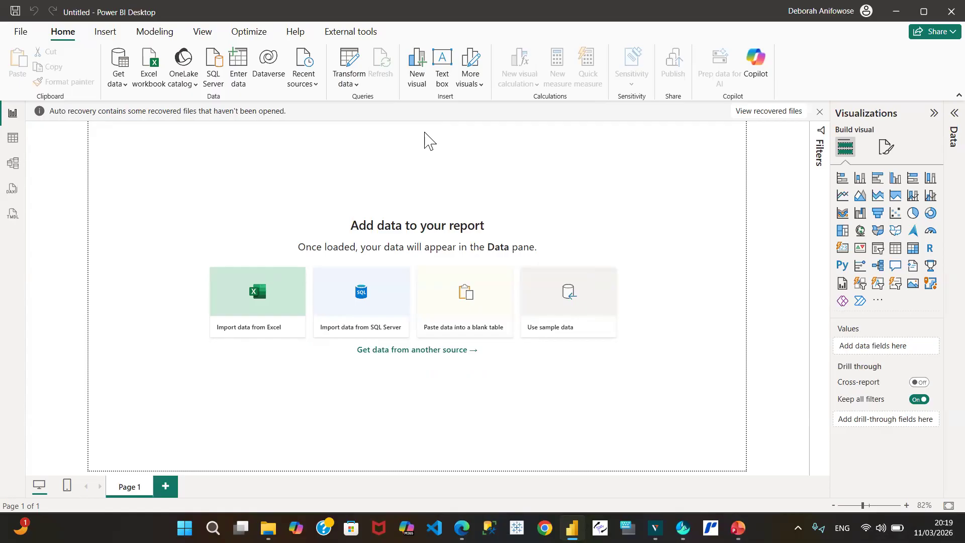
{"action": "left_click", "coordinate": [111, 40]}
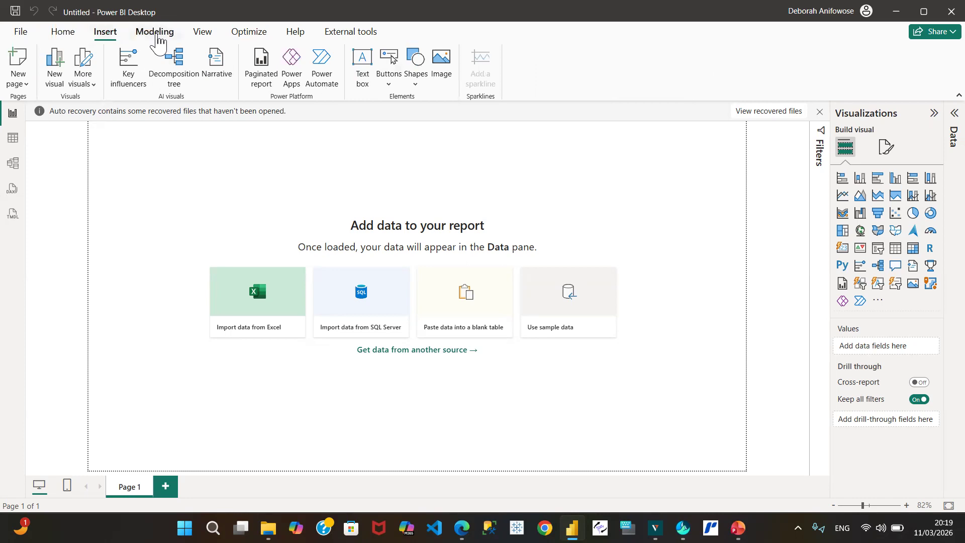
{"action": "left_click", "coordinate": [155, 34]}
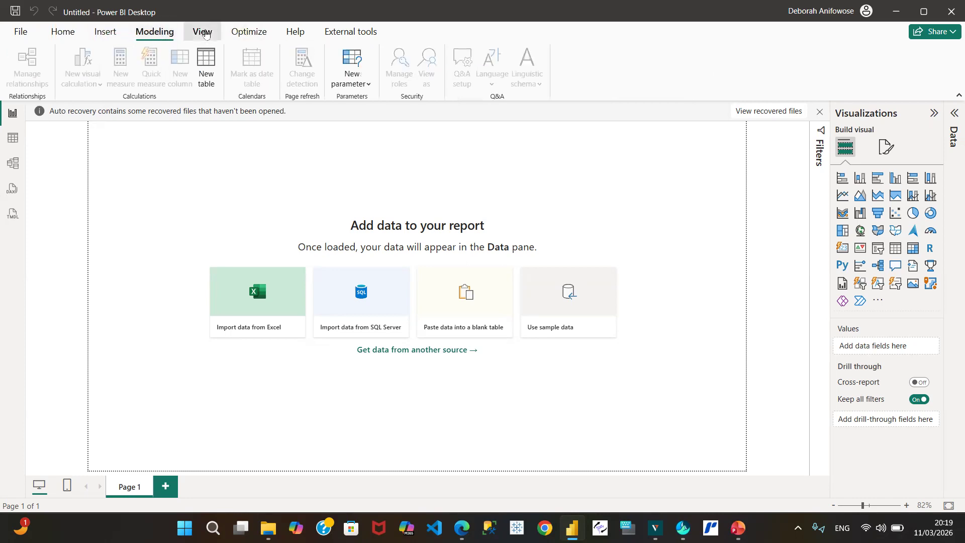
{"action": "left_click", "coordinate": [204, 32]}
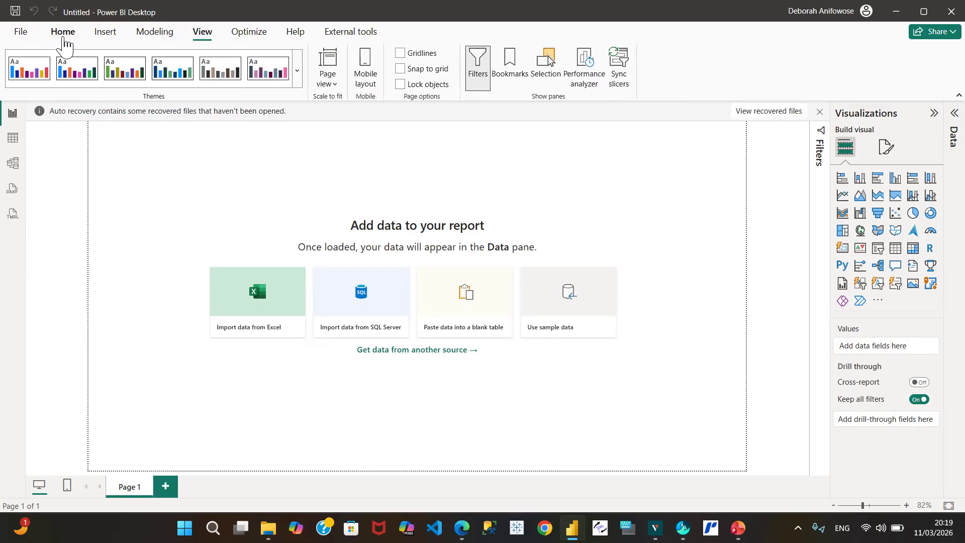
{"action": "left_click", "coordinate": [63, 33]}
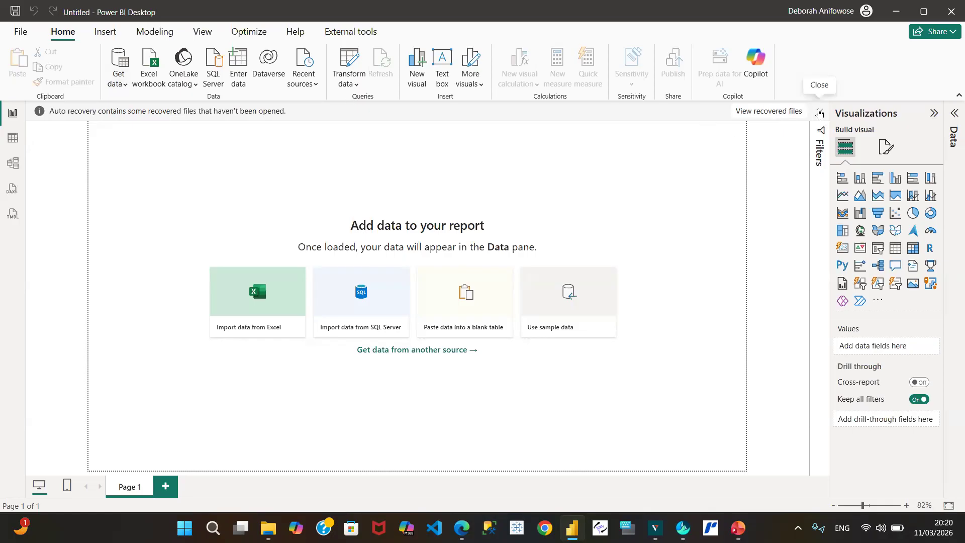
Dismiss the auto recovery notice and choose to remove the recovered files.
{"action": "left_click", "coordinate": [821, 115]}
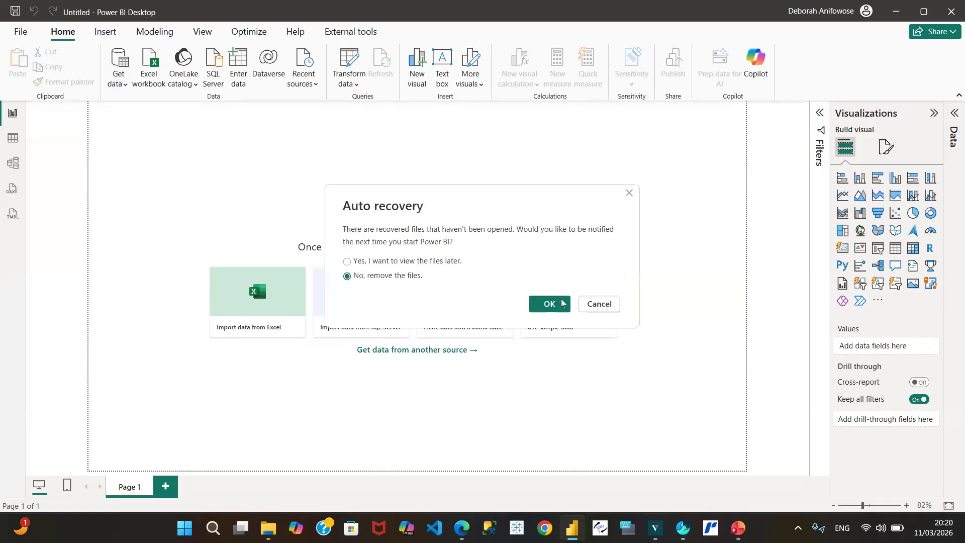
{"action": "left_click", "coordinate": [553, 305]}
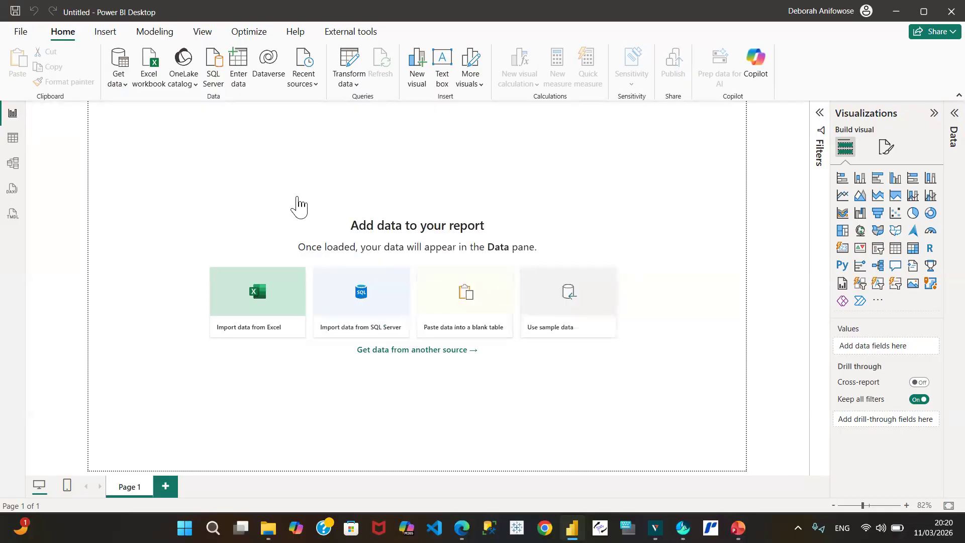
Connect to the Excel workbook Data Quality Exercise Suftnet in the Documents folder.
{"action": "left_click", "coordinate": [120, 85]}
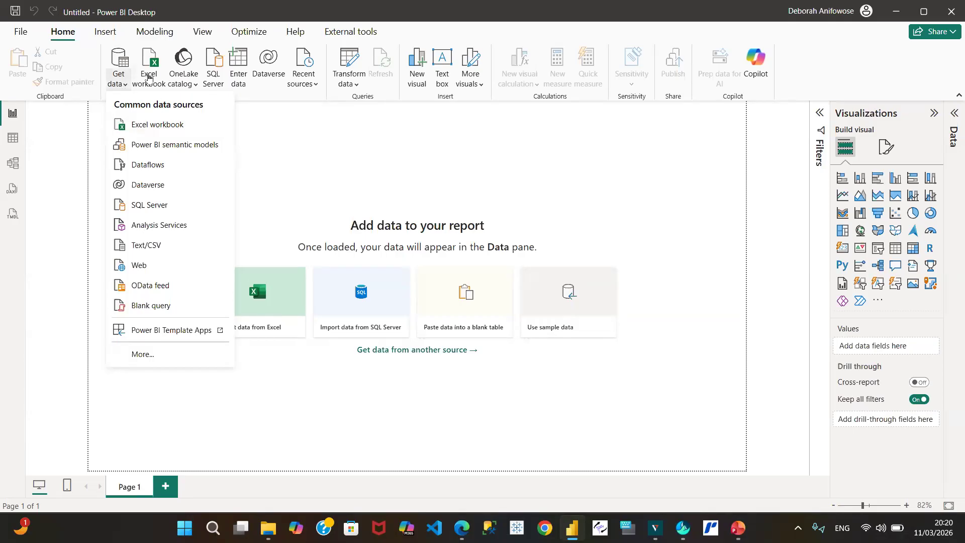
{"action": "left_click", "coordinate": [160, 125]}
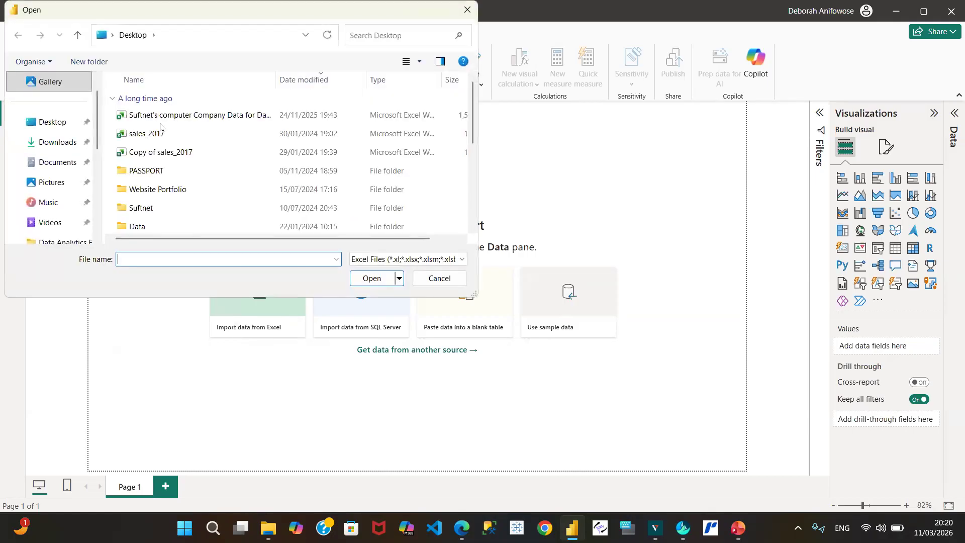
{"action": "left_click", "coordinate": [57, 163]}
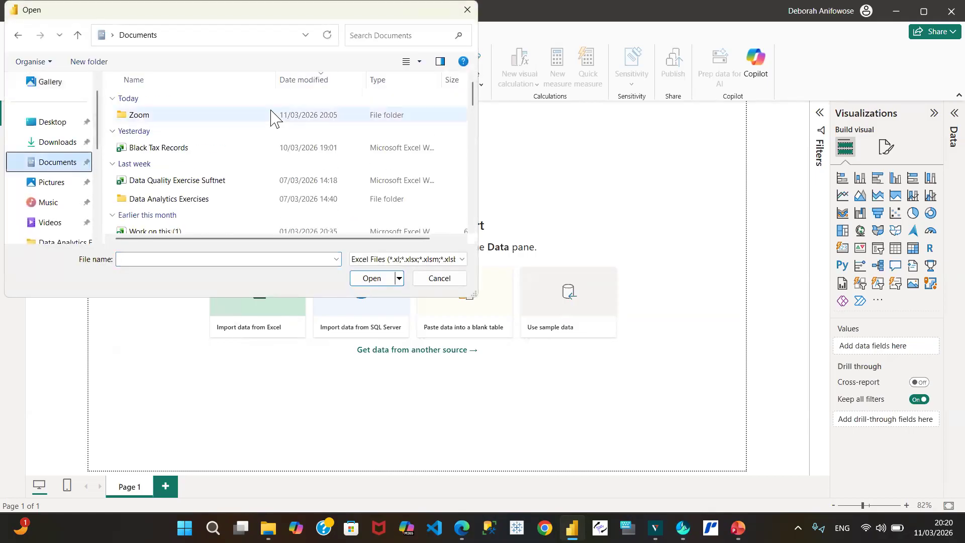
{"action": "left_click", "coordinate": [195, 185]}
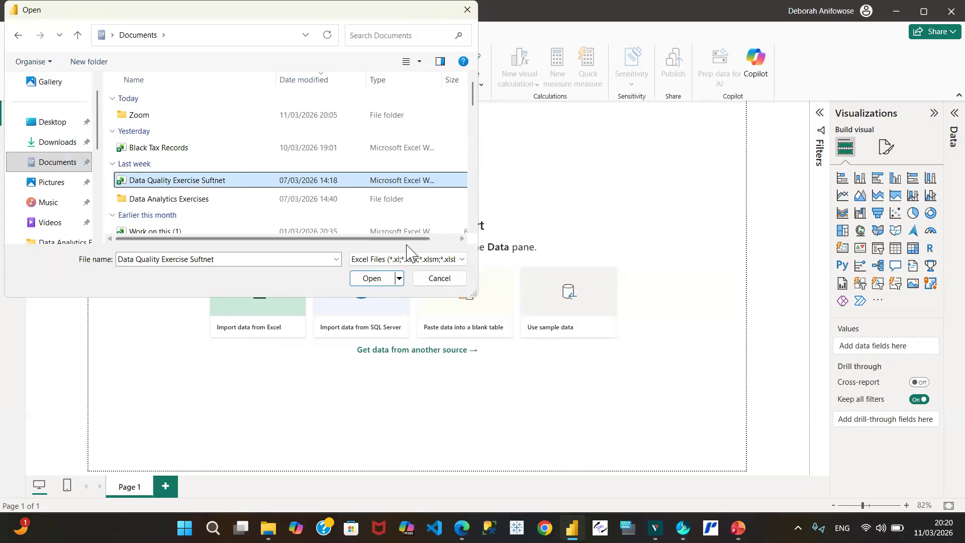
{"action": "left_click", "coordinate": [372, 279]}
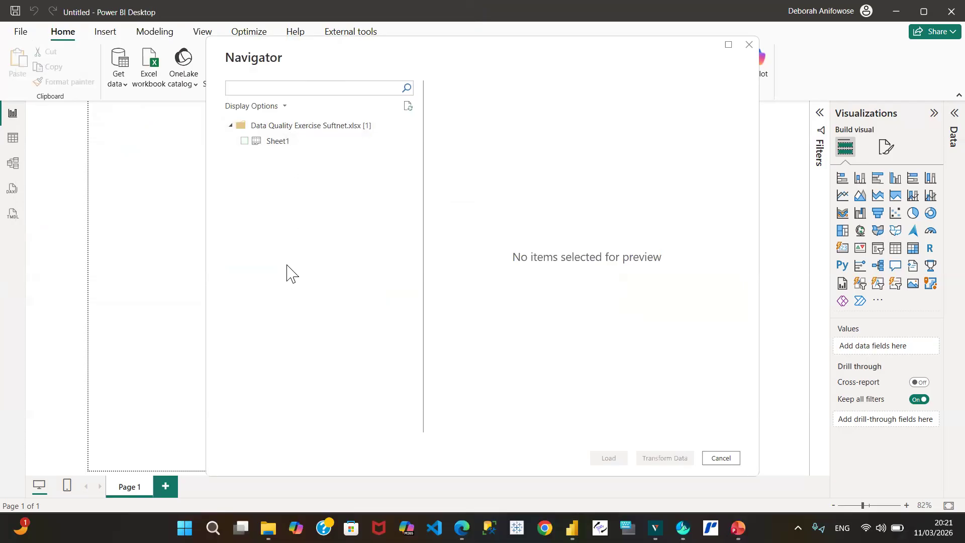
Preview Sheet1 of the workbook and examine its columns from CustomerID through to Price.
{"action": "left_click", "coordinate": [284, 144]}
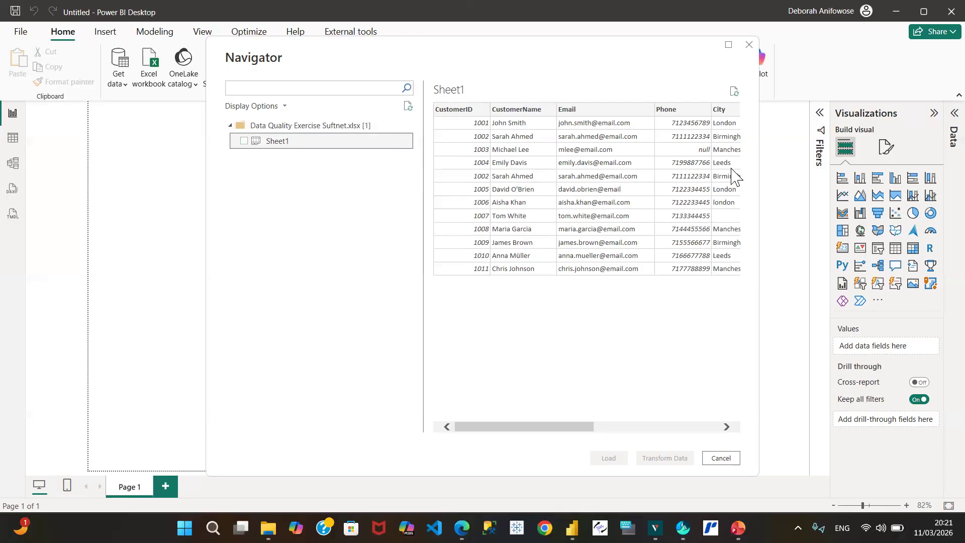
{"action": "left_click", "coordinate": [727, 427]}
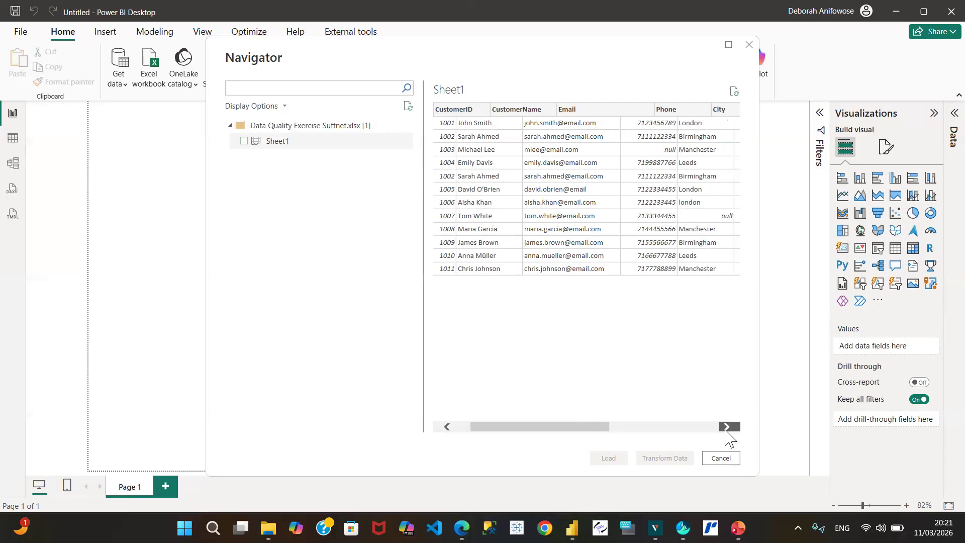
{"action": "left_click", "coordinate": [727, 427]}
{"action": "left_click", "coordinate": [727, 427]}
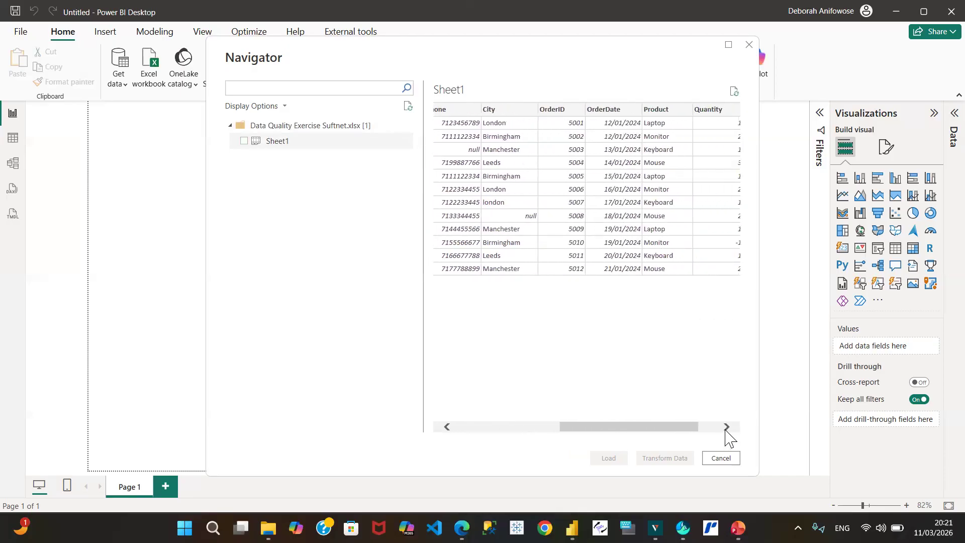
{"action": "left_click", "coordinate": [727, 426]}
{"action": "left_click", "coordinate": [727, 427]}
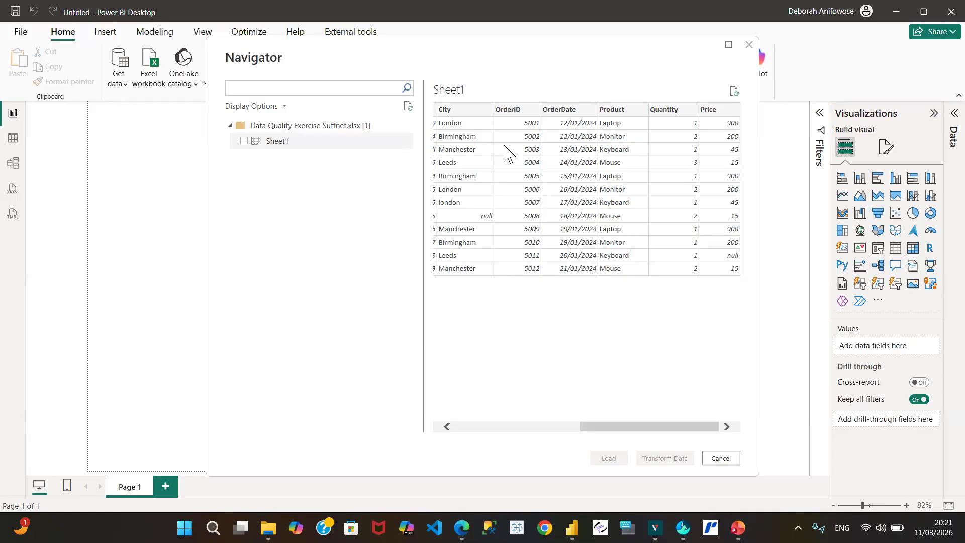
Select Sheet1 for import and open it in Power Query Editor to transform the data.
{"action": "left_click", "coordinate": [244, 143]}
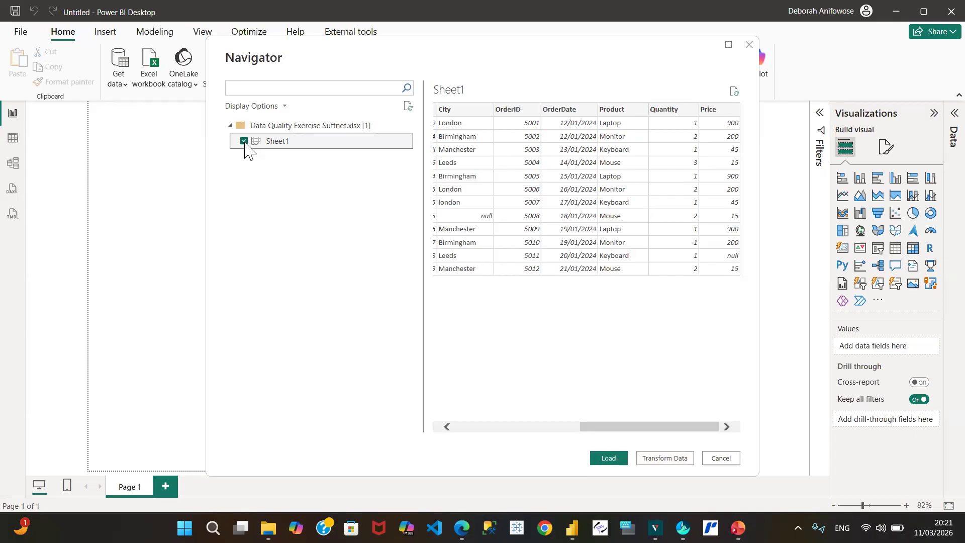
{"action": "left_click", "coordinate": [245, 142]}
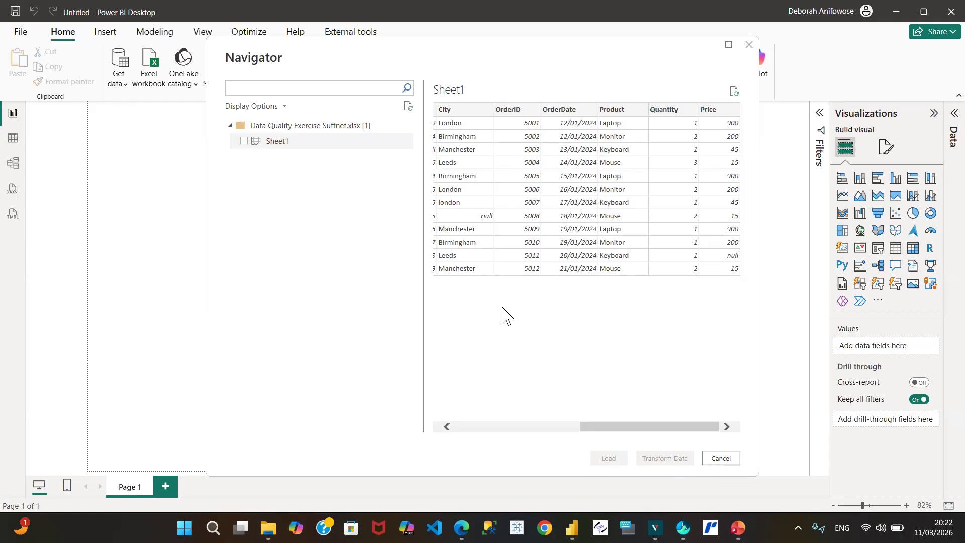
{"action": "left_click", "coordinate": [280, 142]}
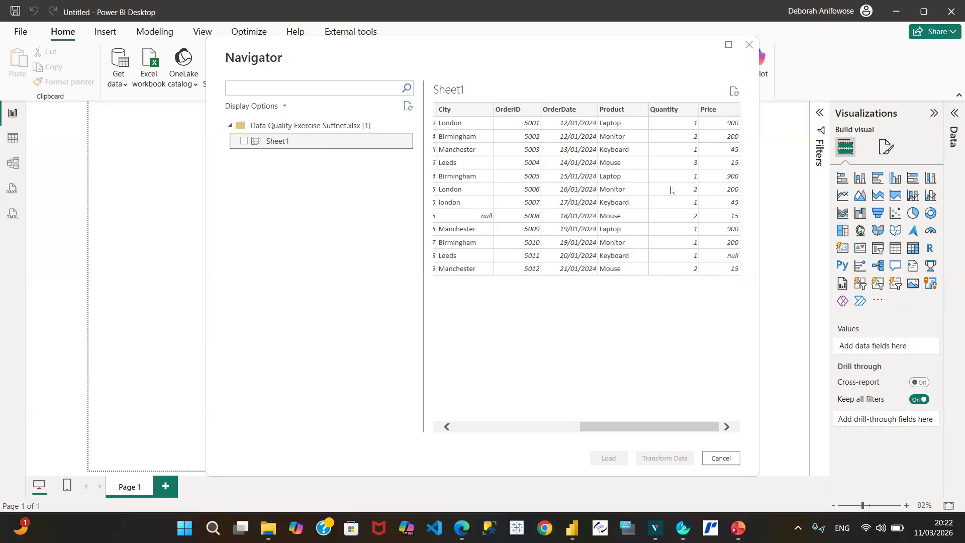
{"action": "left_click", "coordinate": [243, 142]}
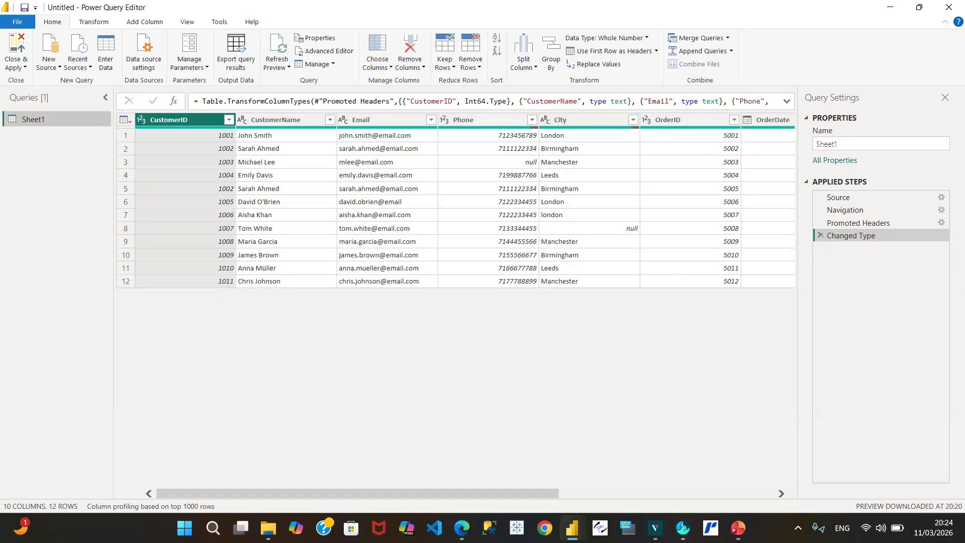
{"action": "mouse_move", "coordinate": [572, 527]}
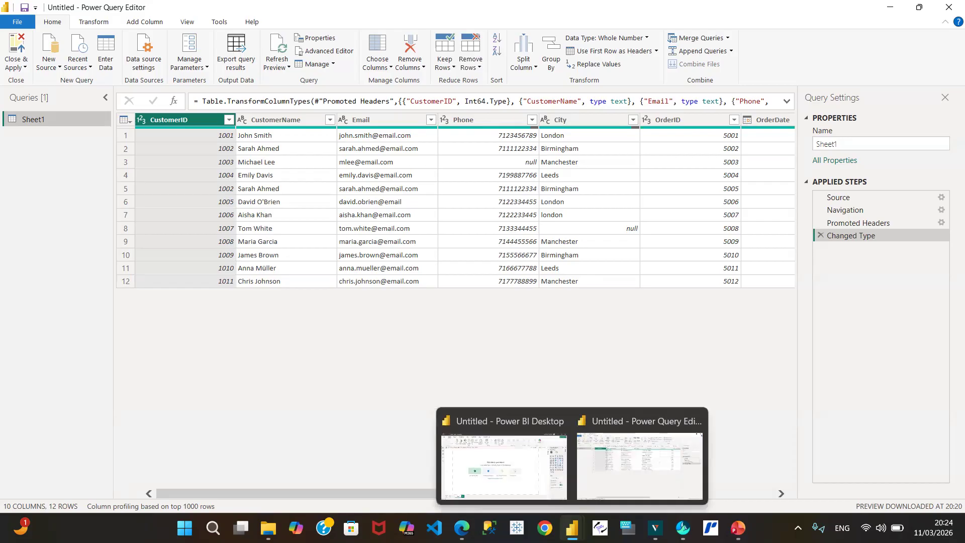
Switch to the Power BI Desktop report window and return to Power Query Editor.
{"action": "left_click", "coordinate": [533, 472]}
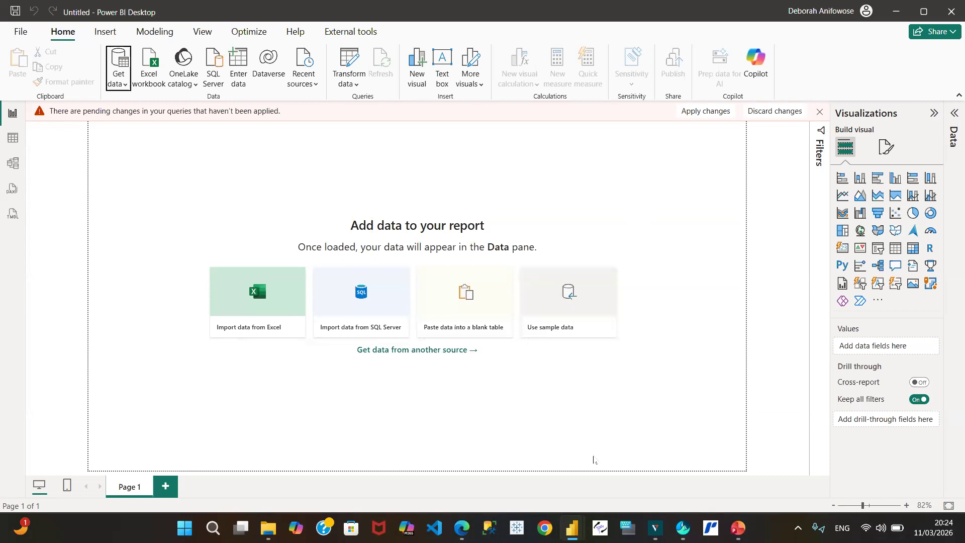
{"action": "mouse_move", "coordinate": [572, 528]}
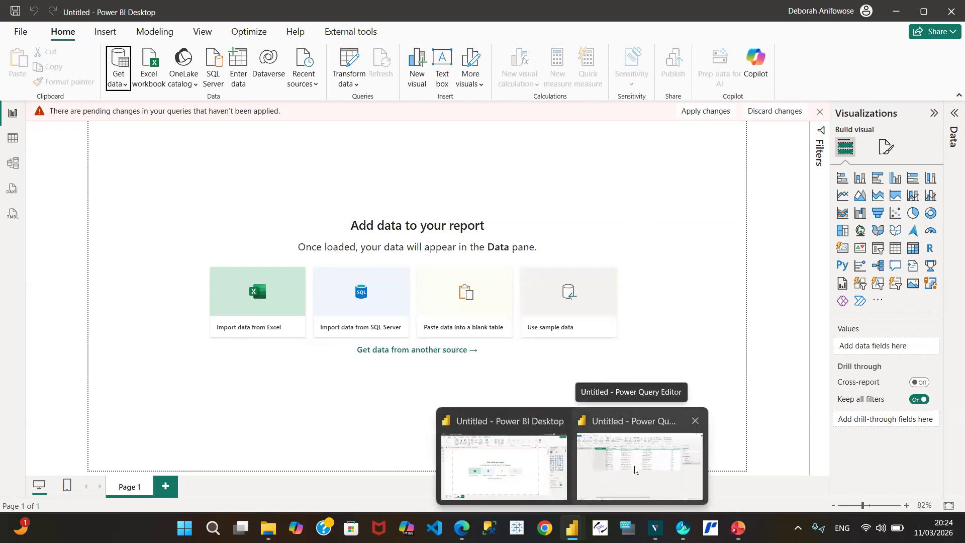
{"action": "left_click", "coordinate": [635, 470]}
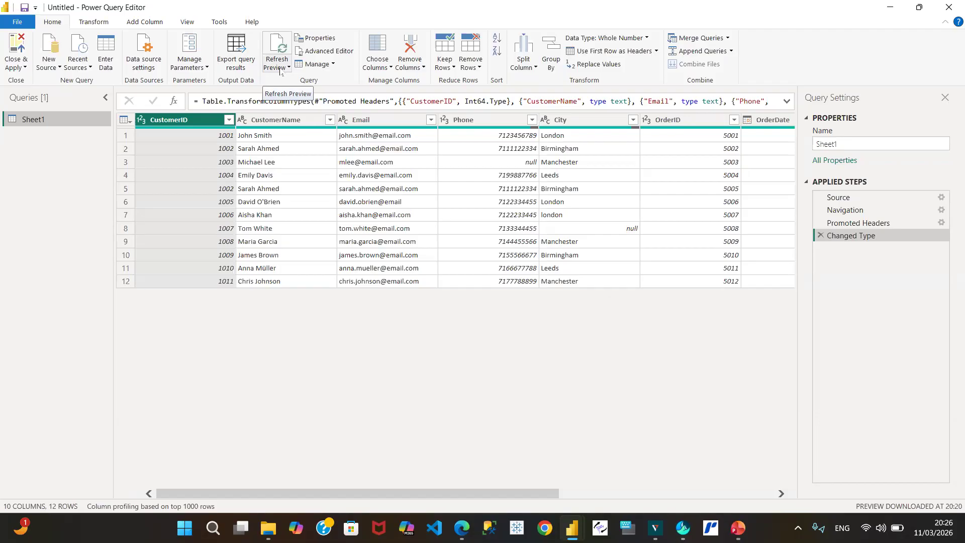
Review the file commands, including Options and settings, and the Close & Apply choices without running any.
{"action": "left_click", "coordinate": [20, 23]}
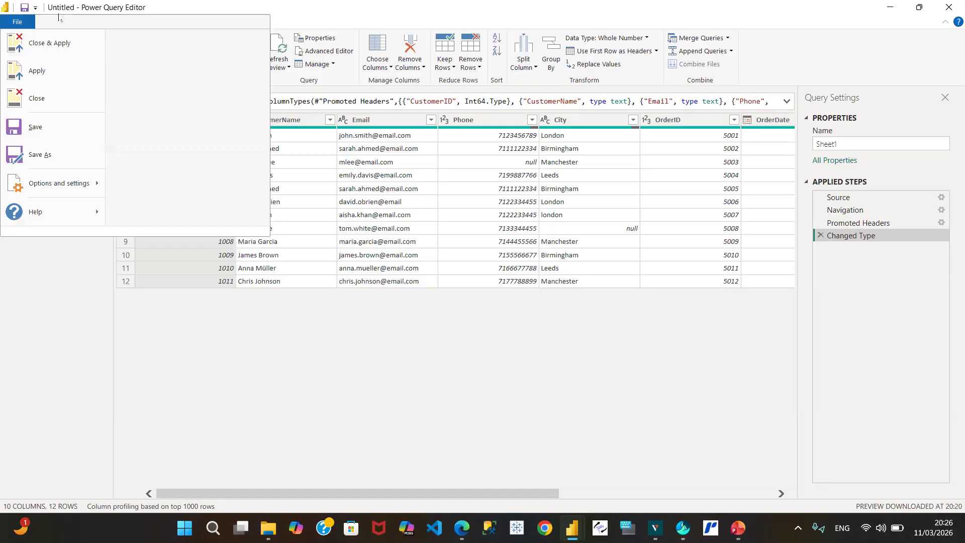
{"action": "mouse_move", "coordinate": [45, 189]}
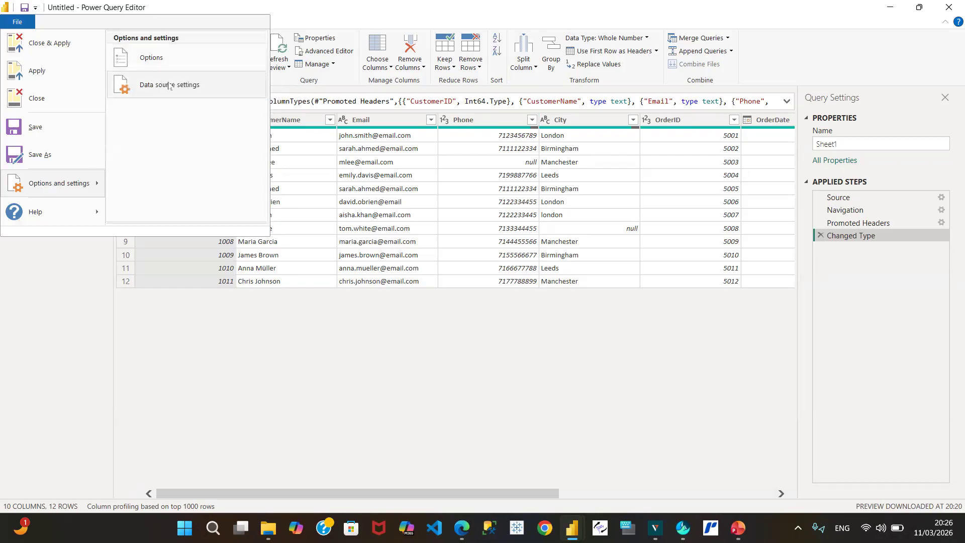
{"action": "left_click", "coordinate": [80, 279]}
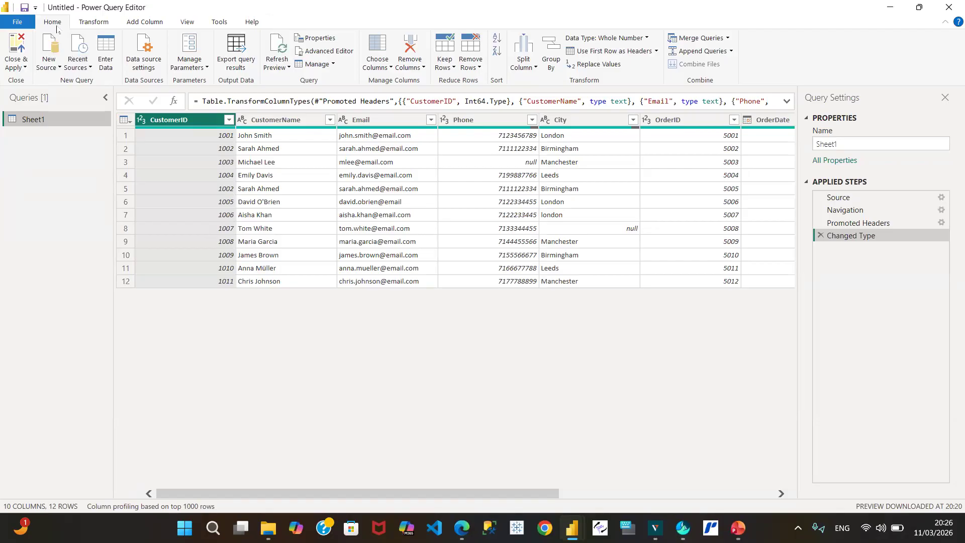
{"action": "left_click", "coordinate": [24, 67]}
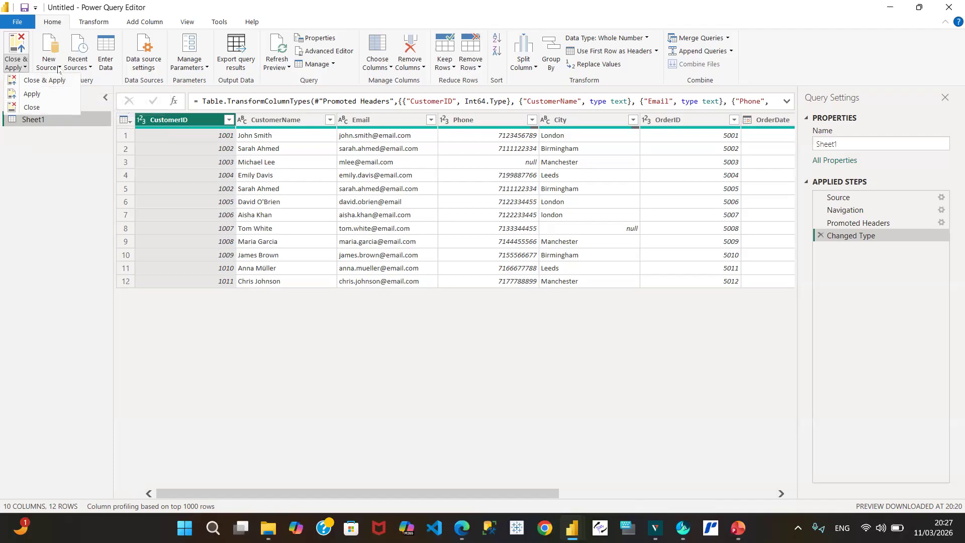
{"action": "left_click", "coordinate": [76, 214]}
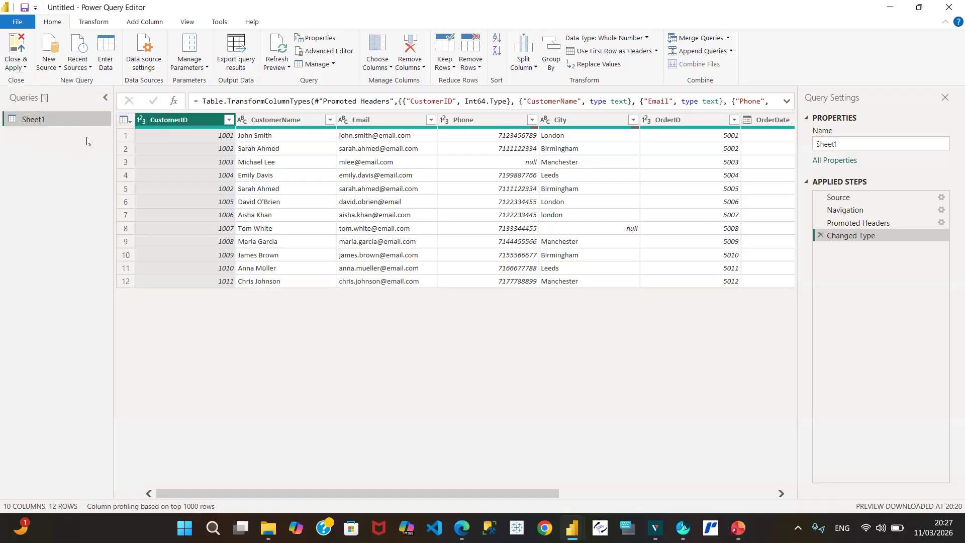
Compare Power Query Editor's new source choices with Power BI Desktop's Get data list, and review the recent sources.
{"action": "left_click", "coordinate": [60, 69]}
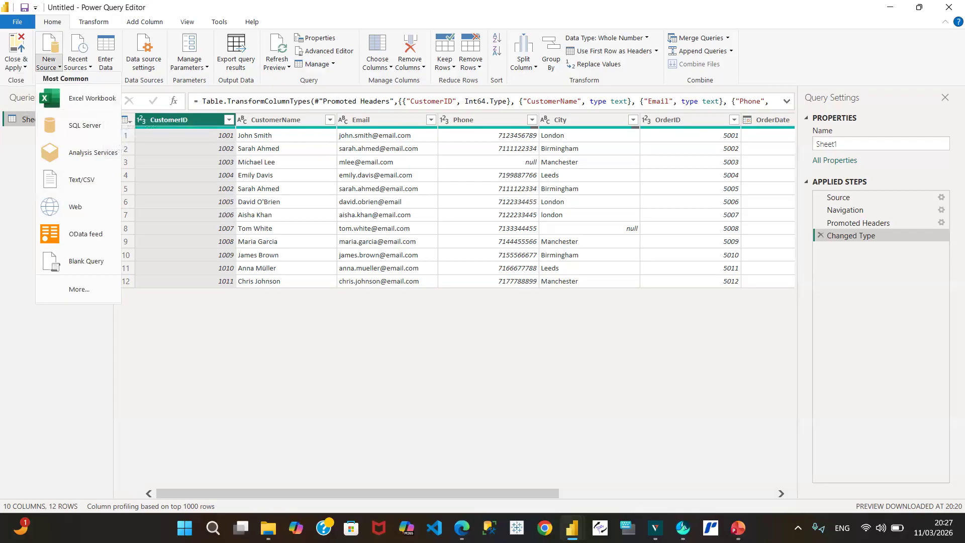
{"action": "mouse_move", "coordinate": [575, 523]}
{"action": "left_click", "coordinate": [533, 485]}
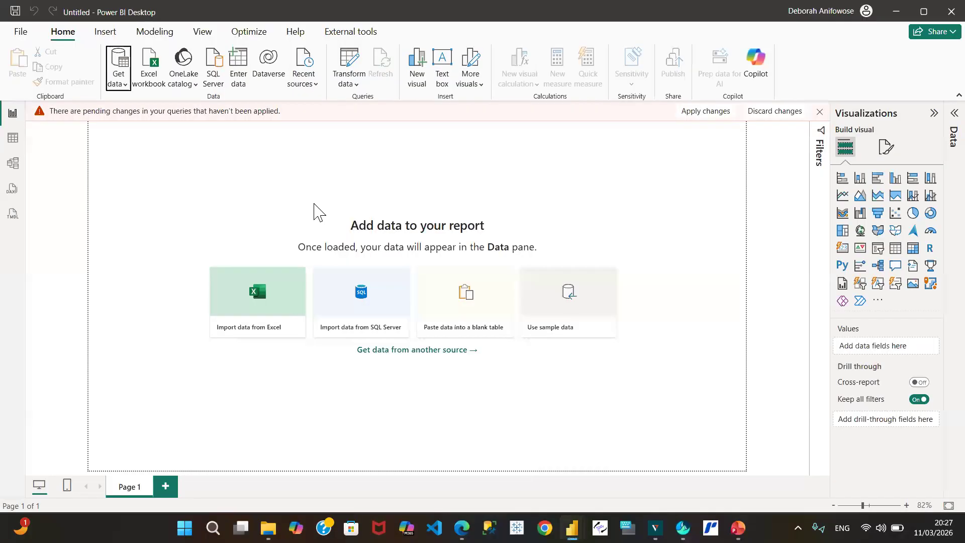
{"action": "left_click", "coordinate": [125, 86]}
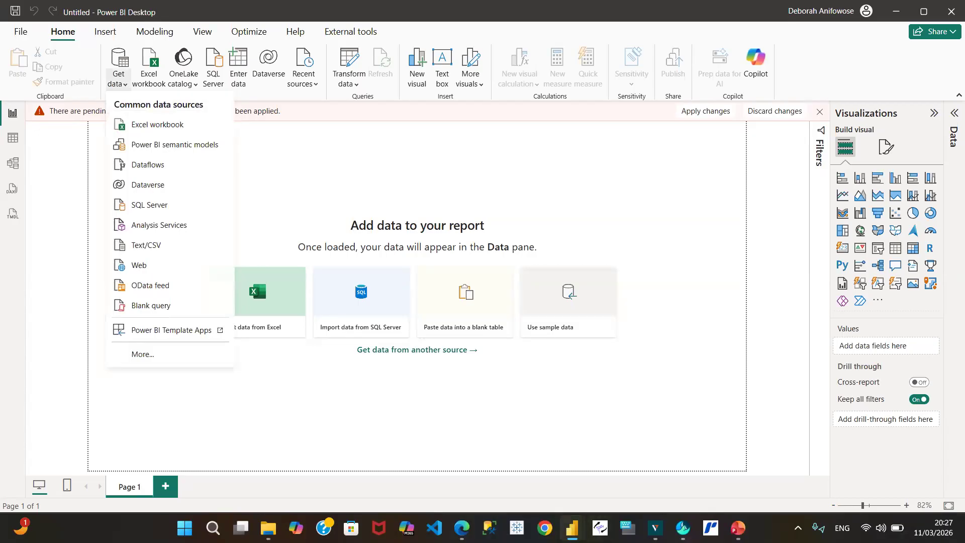
{"action": "mouse_move", "coordinate": [572, 527]}
{"action": "left_click", "coordinate": [628, 452]}
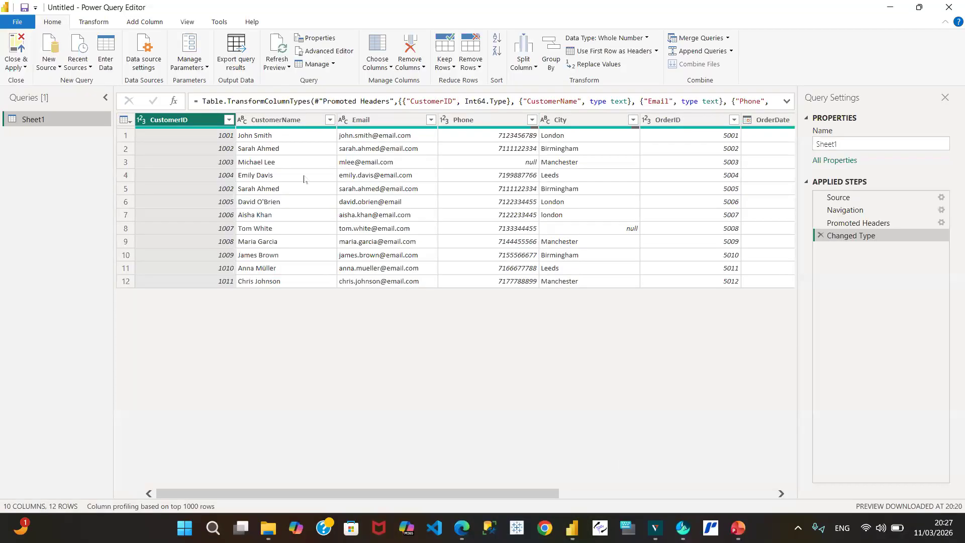
{"action": "left_click", "coordinate": [51, 69]}
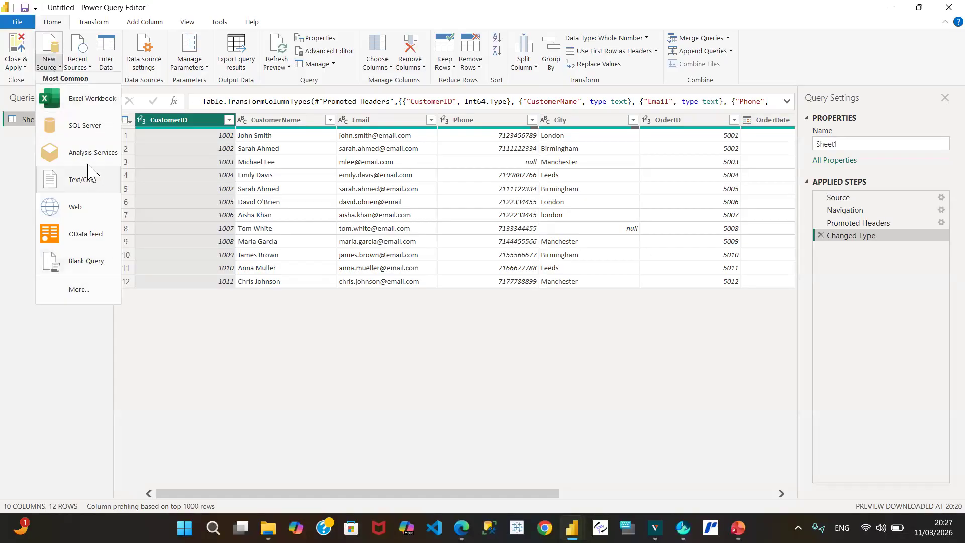
{"action": "left_click", "coordinate": [88, 68]}
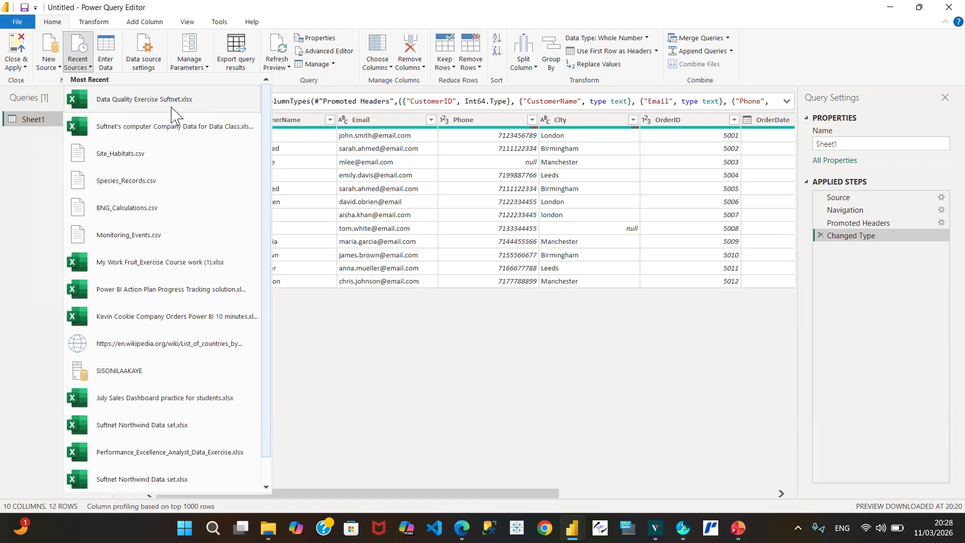
{"action": "left_click", "coordinate": [21, 184]}
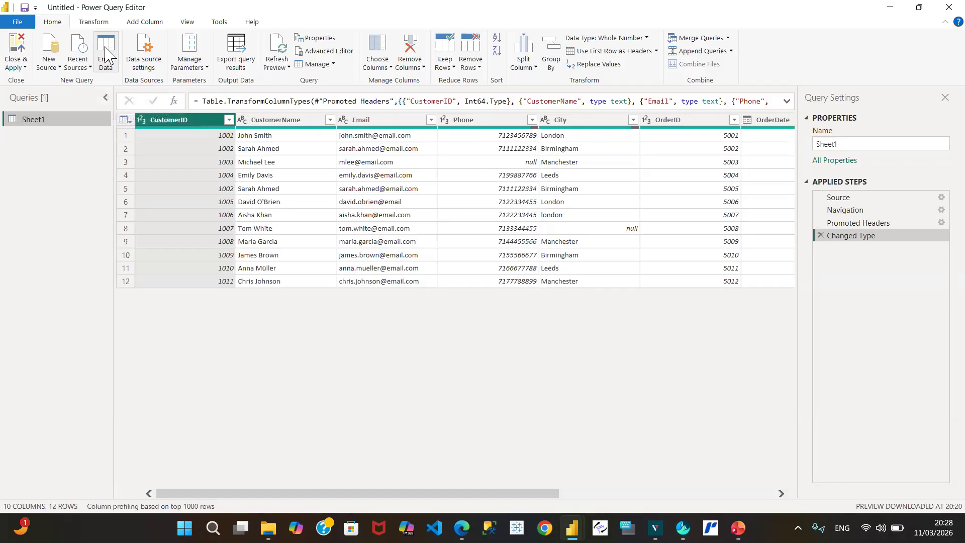
Review the data source settings and the workbook's source file path, leaving both without changes.
{"action": "left_click", "coordinate": [151, 68]}
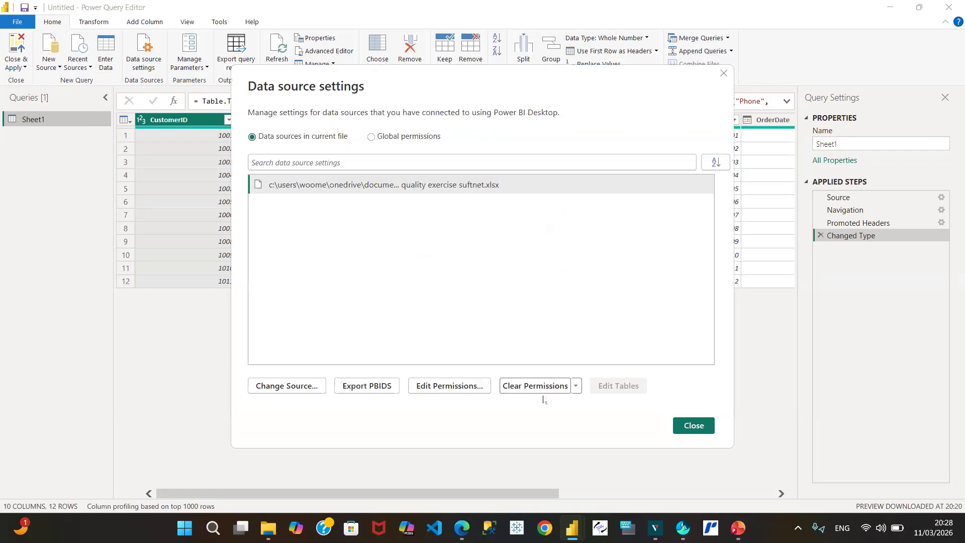
{"action": "left_click", "coordinate": [293, 389]}
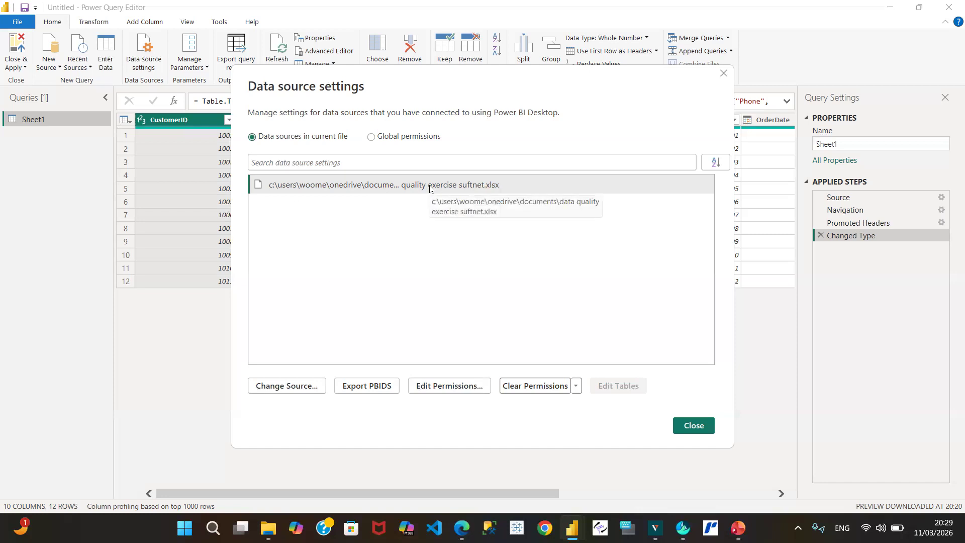
{"action": "left_click", "coordinate": [296, 390]}
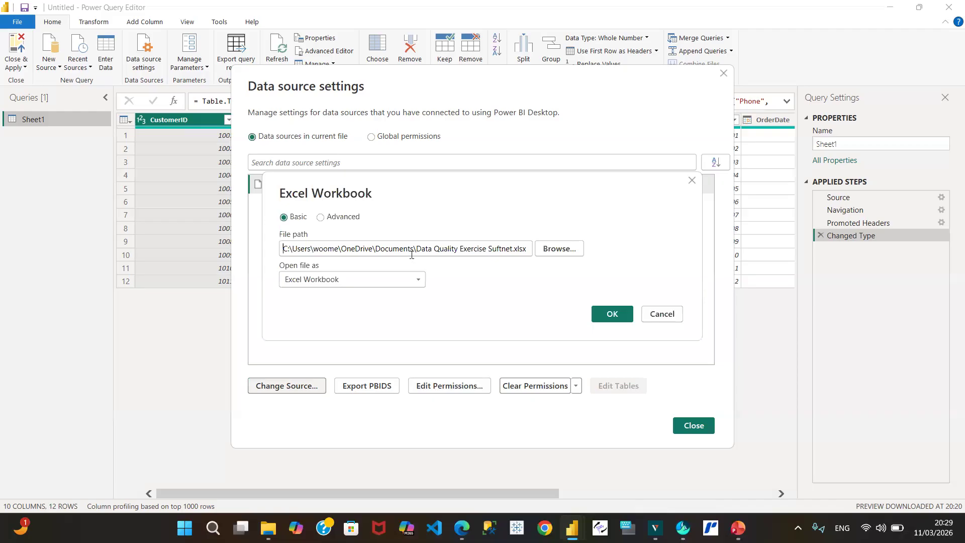
{"action": "left_click", "coordinate": [659, 315]}
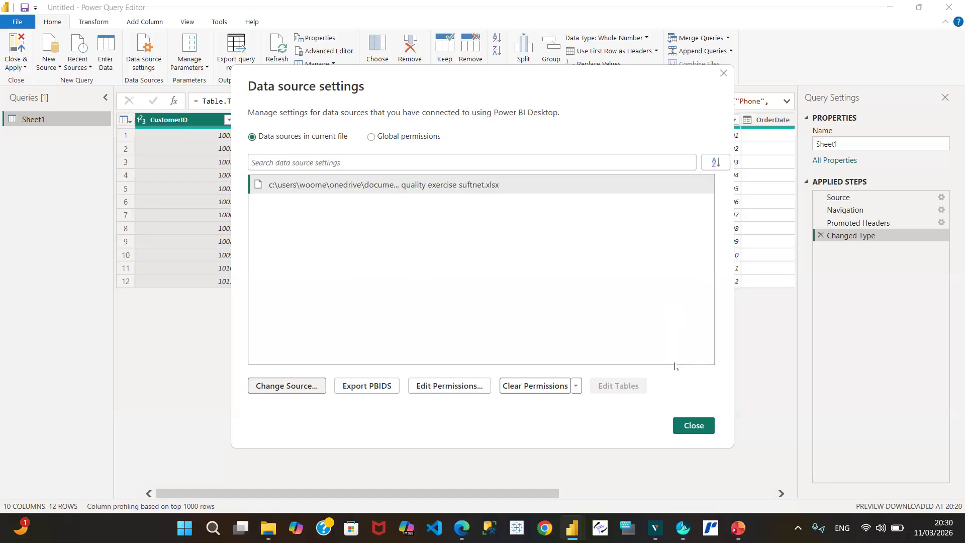
{"action": "left_click", "coordinate": [706, 428]}
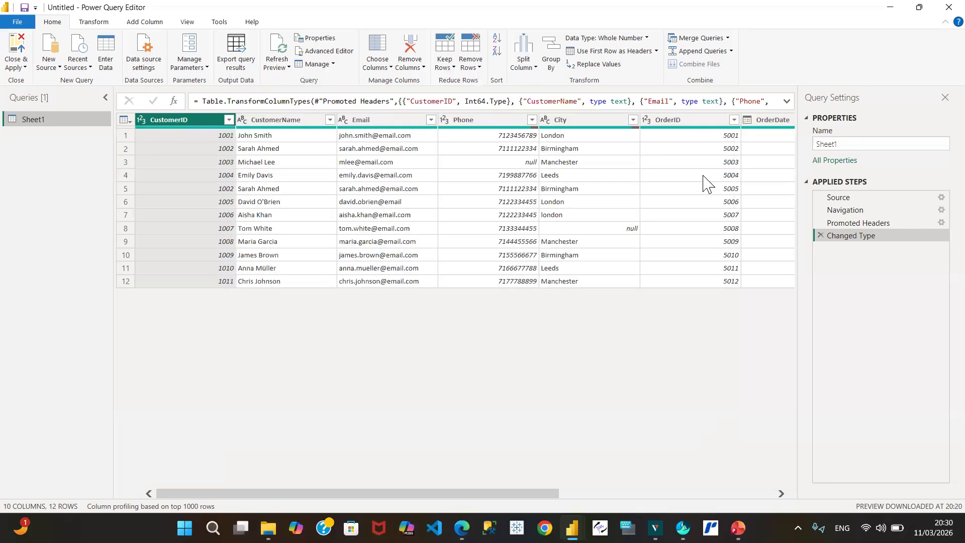
View the query's Source step and look through the Transform, Add Column, View and Tools commands.
{"action": "left_click", "coordinate": [910, 198]}
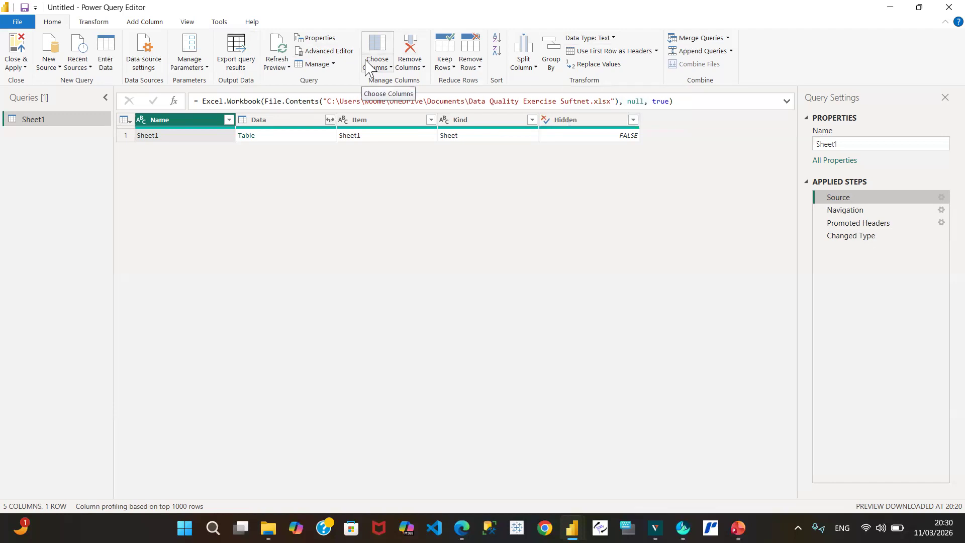
{"action": "left_click", "coordinate": [102, 23]}
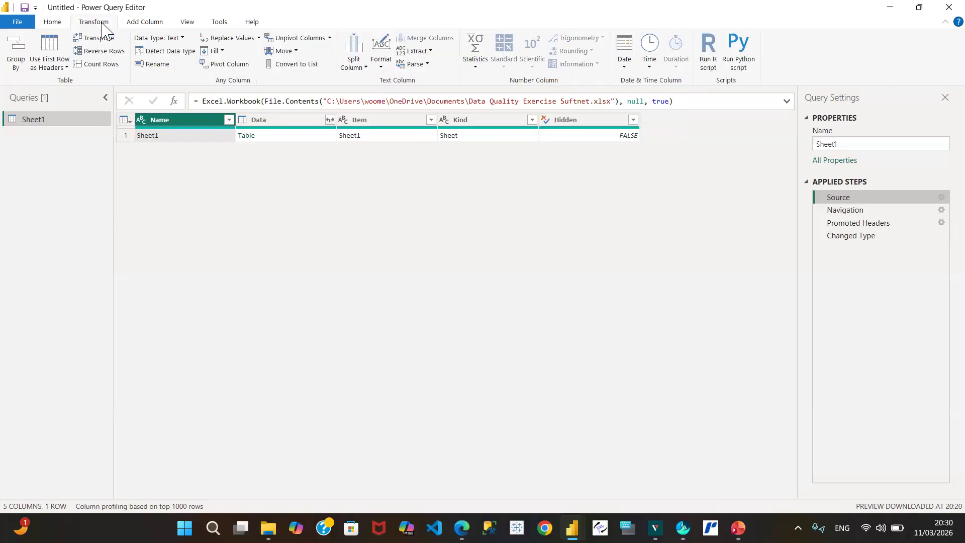
{"action": "left_click", "coordinate": [147, 21]}
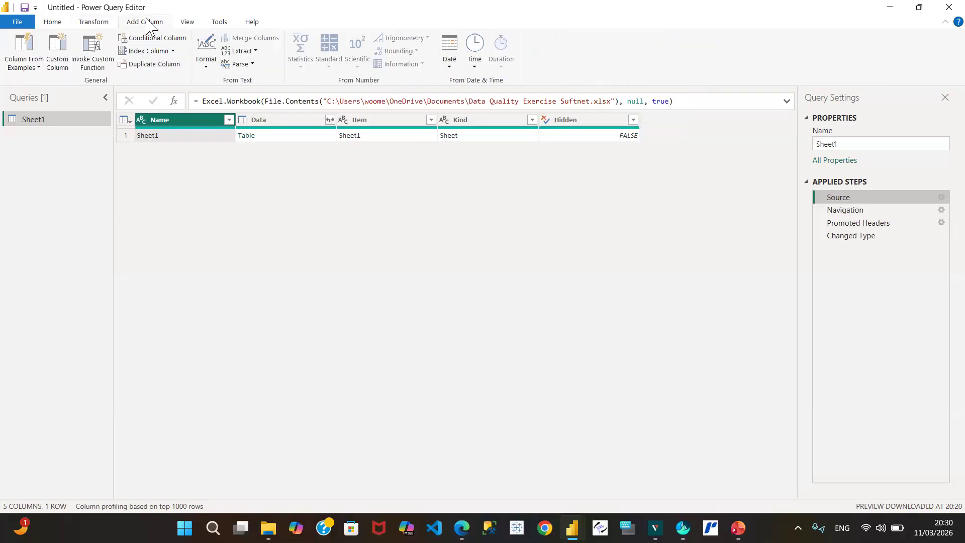
{"action": "left_click", "coordinate": [188, 23]}
{"action": "left_click", "coordinate": [219, 24]}
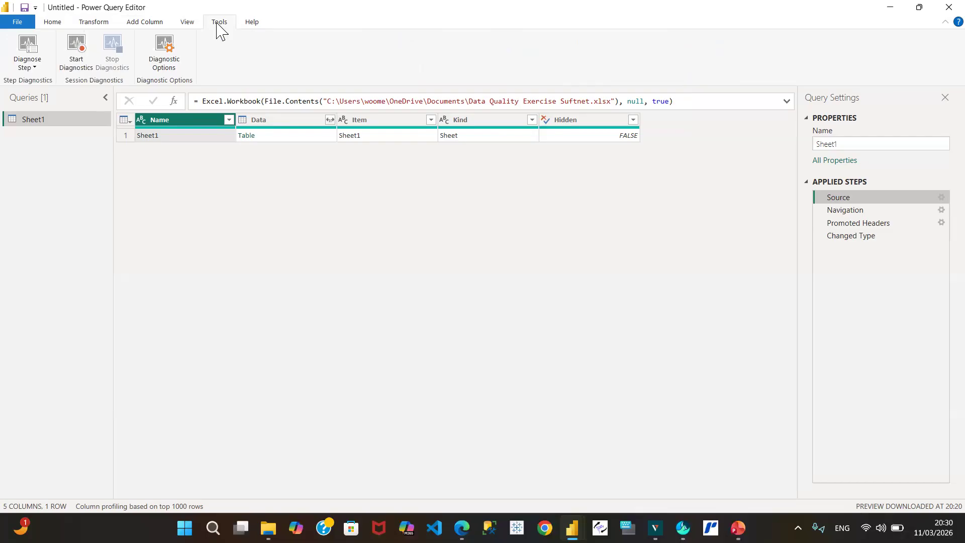
{"action": "left_click", "coordinate": [51, 25]}
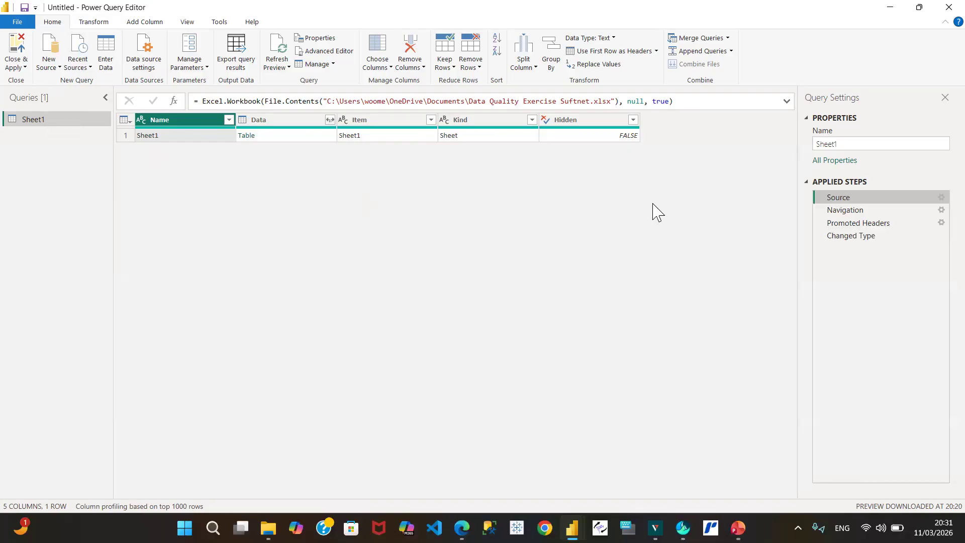
Locate where the query name is edited, return to the Changed Type step and examine the columns through to Price.
{"action": "left_click", "coordinate": [850, 144]}
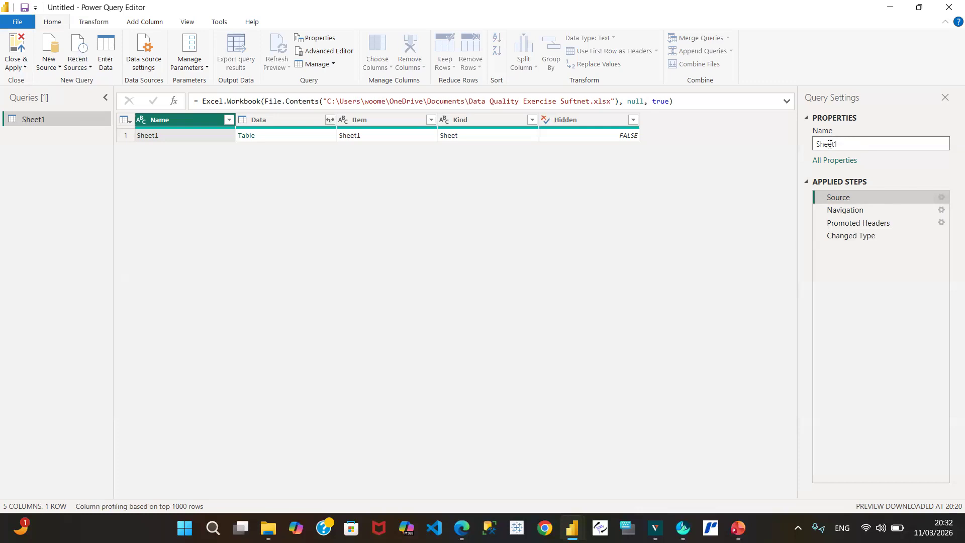
{"action": "double_click", "coordinate": [53, 118]}
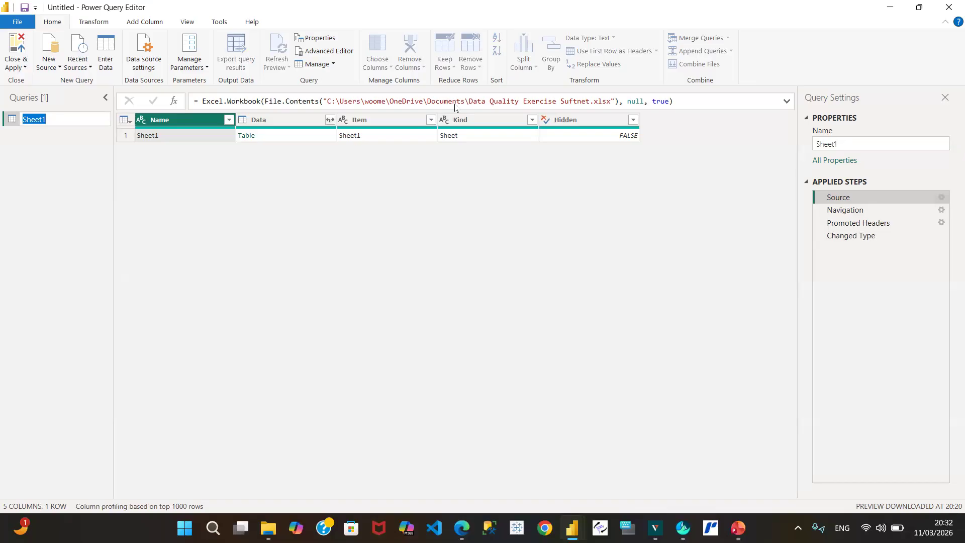
{"action": "left_click", "coordinate": [854, 238]}
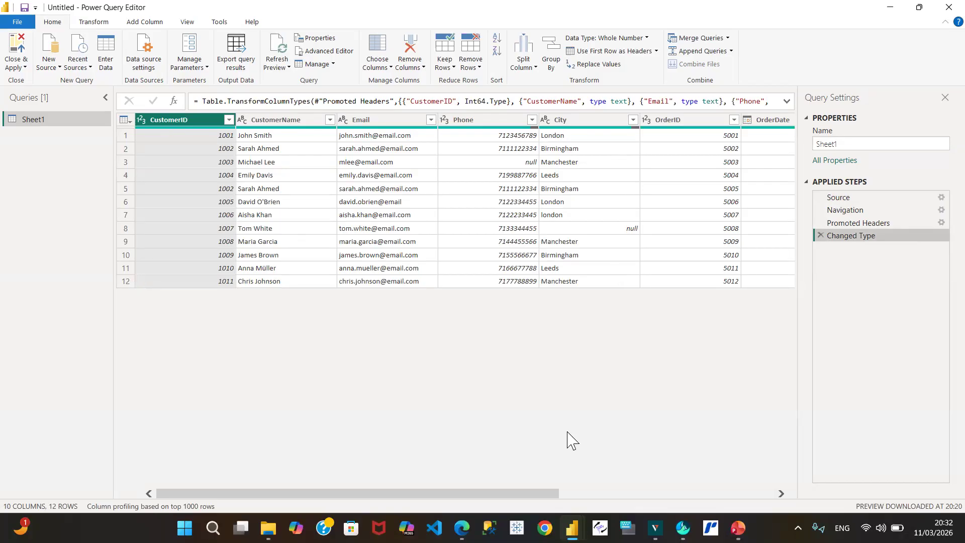
{"action": "left_click", "coordinate": [763, 493]}
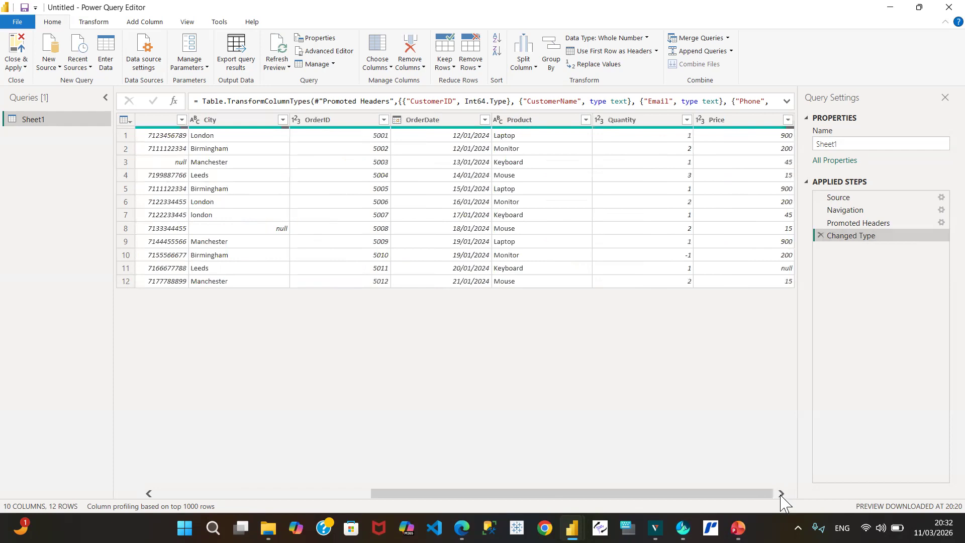
{"action": "left_click", "coordinate": [157, 494]}
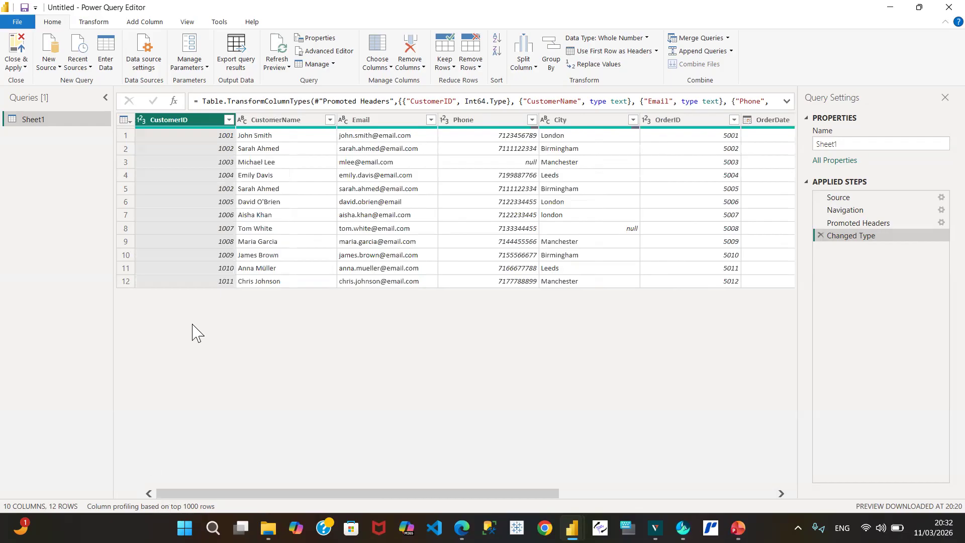
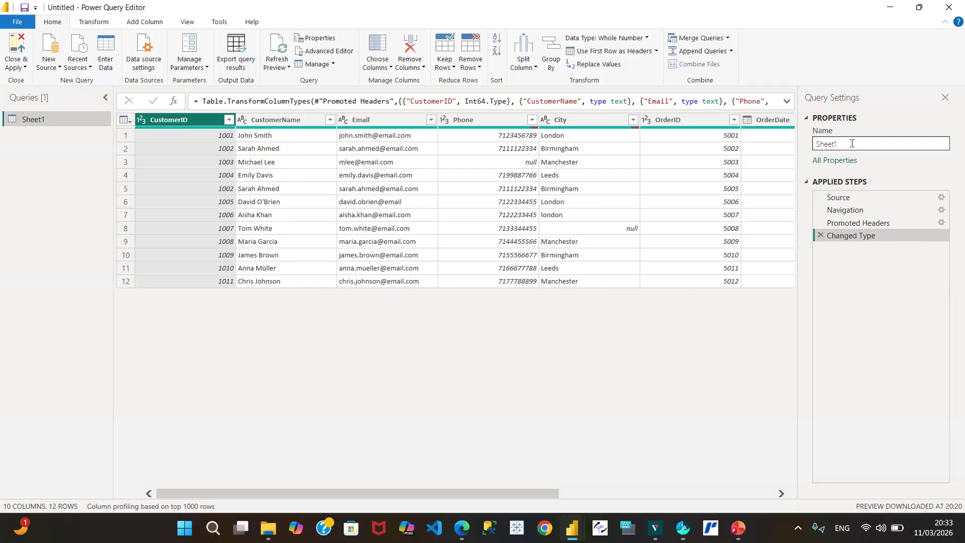
Rename the Sheet1 query as Orders_Table.
{"action": "left_click", "coordinate": [852, 144]}
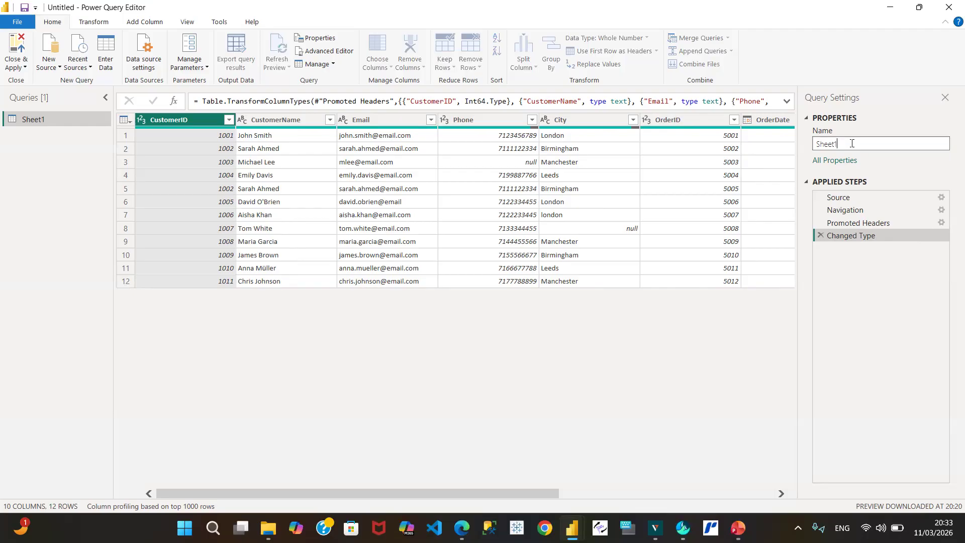
{"action": "key", "text": "BackSpace"}
{"action": "key", "text": "BackSpace"}
{"action": "key", "text": "BackSpace"}
{"action": "key", "text": "BackSpace"}
{"action": "key", "text": "BackSpace"}
{"action": "key", "text": "BackSpace"}
{"action": "type", "text": "Orders_Table"}
{"action": "left_click", "coordinate": [884, 162]}
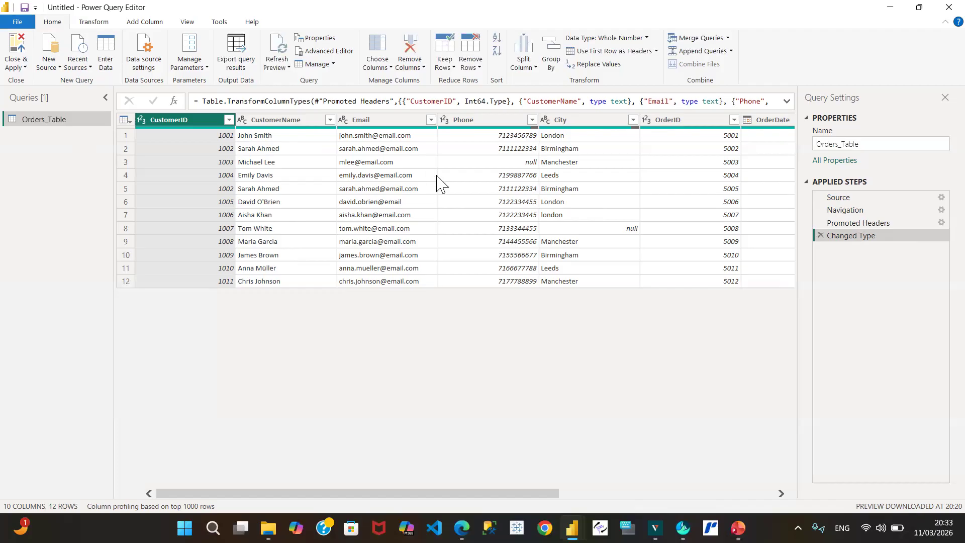
Add the description "IT Products Orders records" to the Orders_Table query's properties.
{"action": "left_click", "coordinate": [837, 164]}
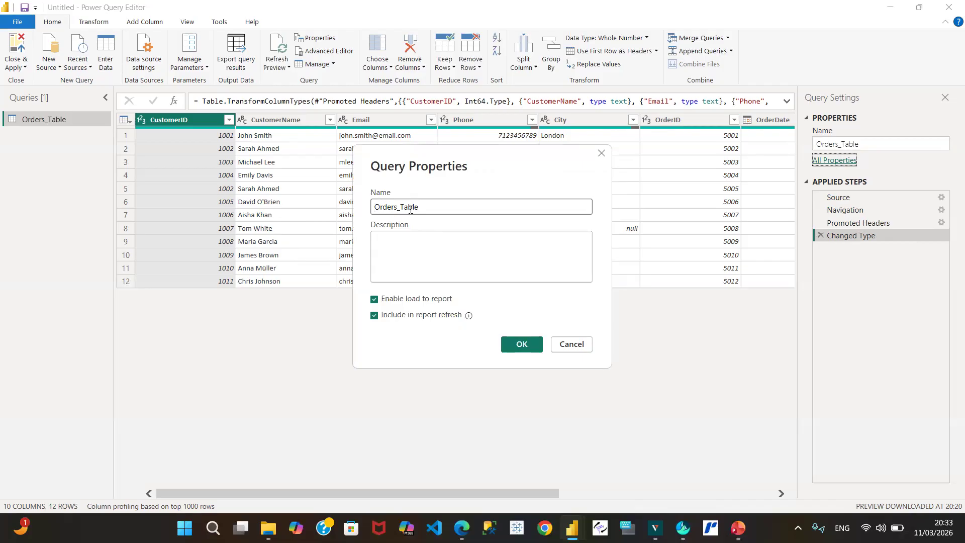
{"action": "left_click", "coordinate": [381, 241]}
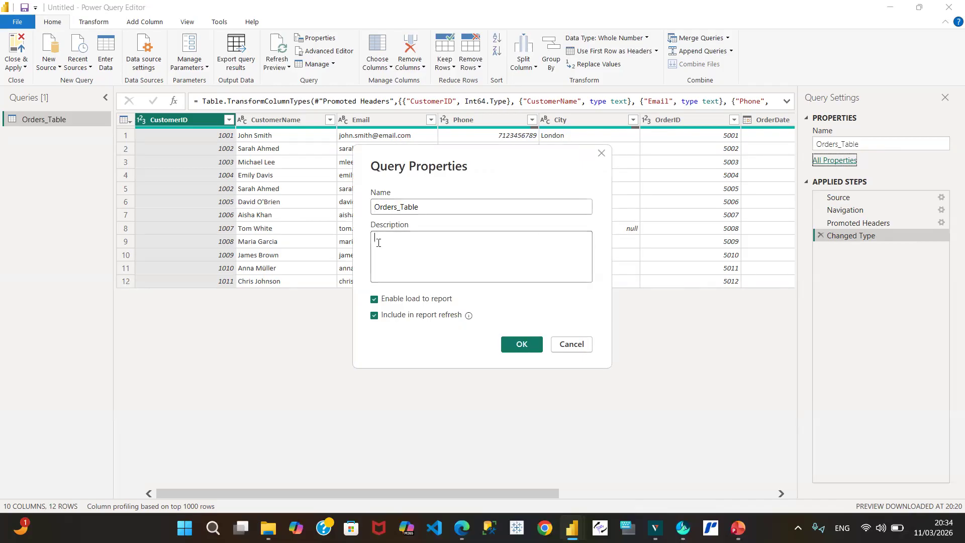
{"action": "type", "text": "IT P"}
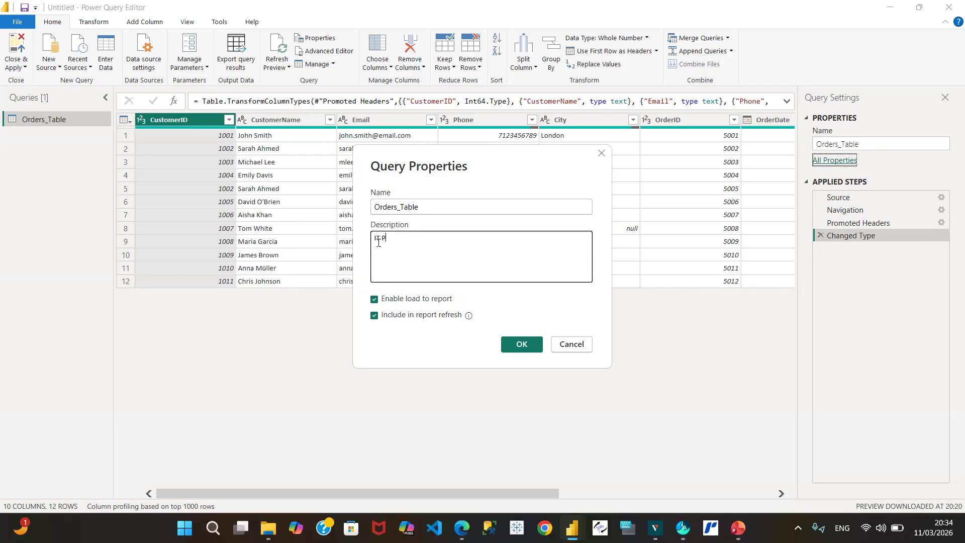
{"action": "type", "text": "roducts porders"}
{"action": "key", "text": "BackSpace"}
{"action": "key", "text": "BackSpace"}
{"action": "key", "text": "BackSpace"}
{"action": "key", "text": "BackSpace"}
{"action": "key", "text": "BackSpace"}
{"action": "key", "text": "BackSpace"}
{"action": "key", "text": "BackSpace"}
{"action": "key", "text": "BackSpace"}
{"action": "type", "text": "Orders re4cords"}
{"action": "key", "text": "Left"}
{"action": "key", "text": "Left"}
{"action": "key", "text": "BackSpace"}
{"action": "left_click", "coordinate": [522, 346]}
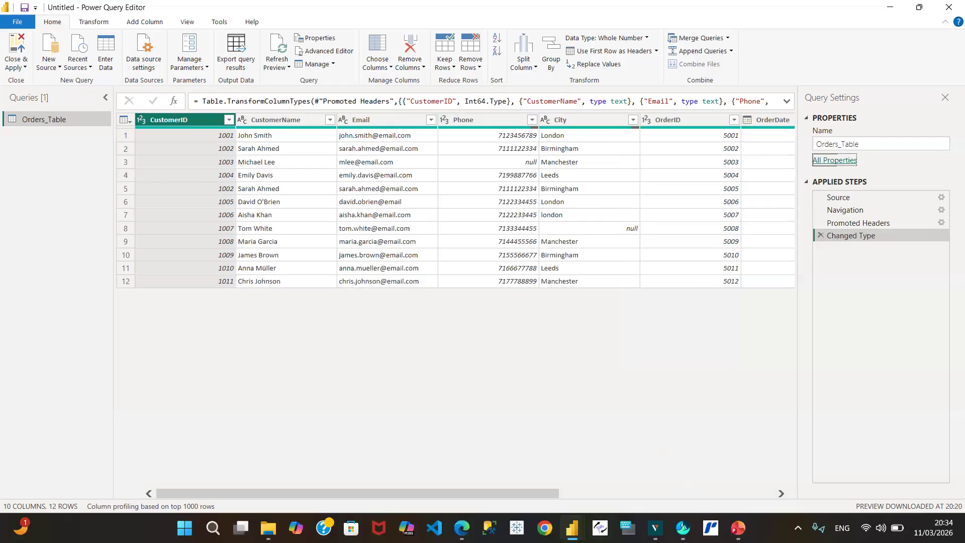
View the Power BI Desktop report window and return to Power Query Editor.
{"action": "mouse_move", "coordinate": [572, 528]}
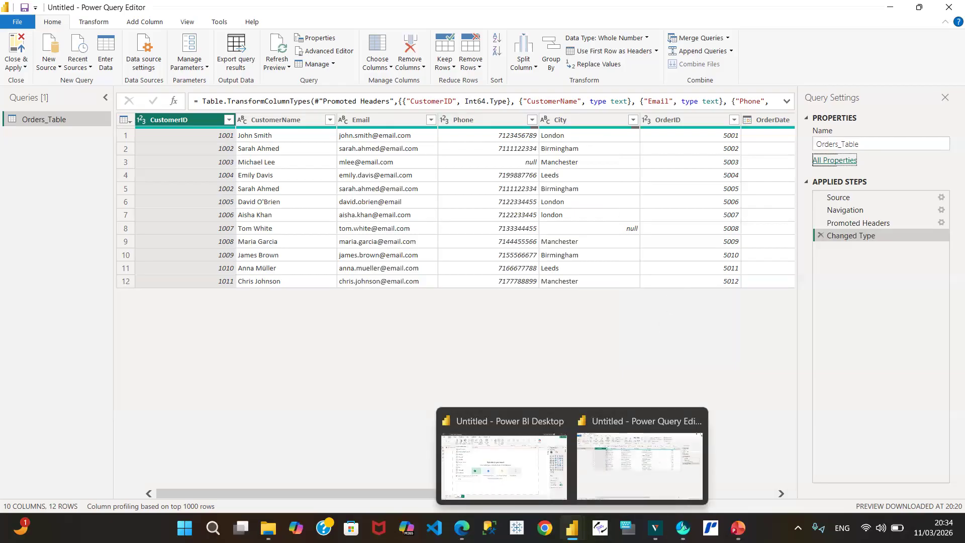
{"action": "left_click", "coordinate": [526, 480]}
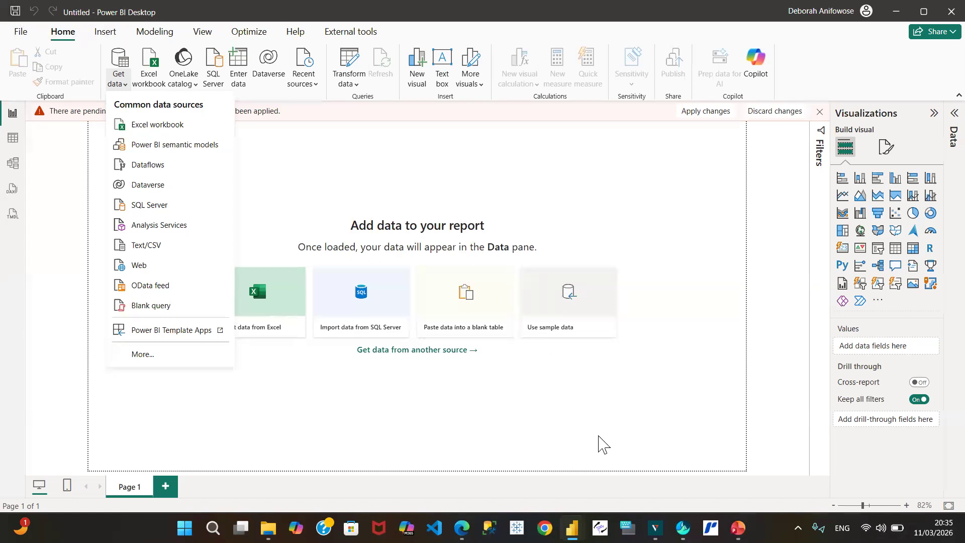
{"action": "mouse_move", "coordinate": [683, 528]}
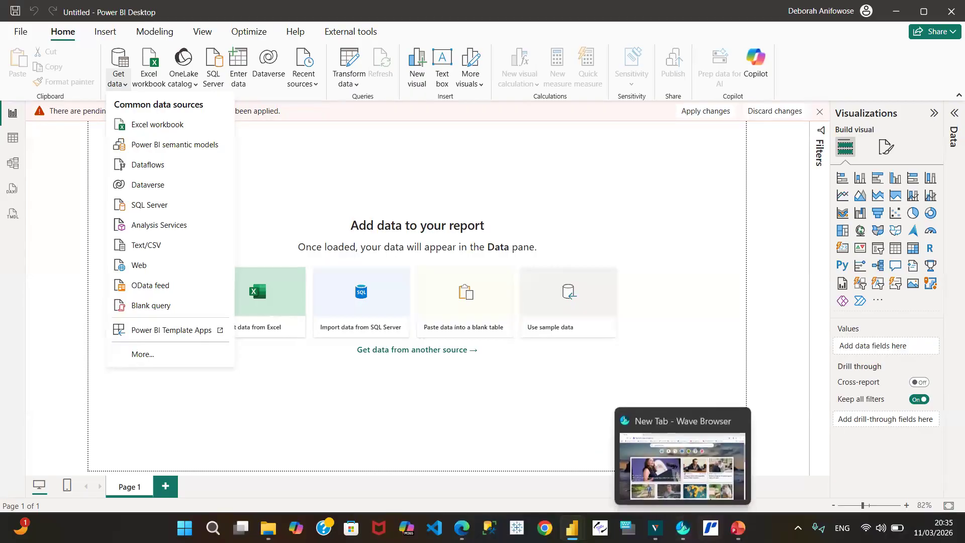
{"action": "mouse_move", "coordinate": [572, 528]}
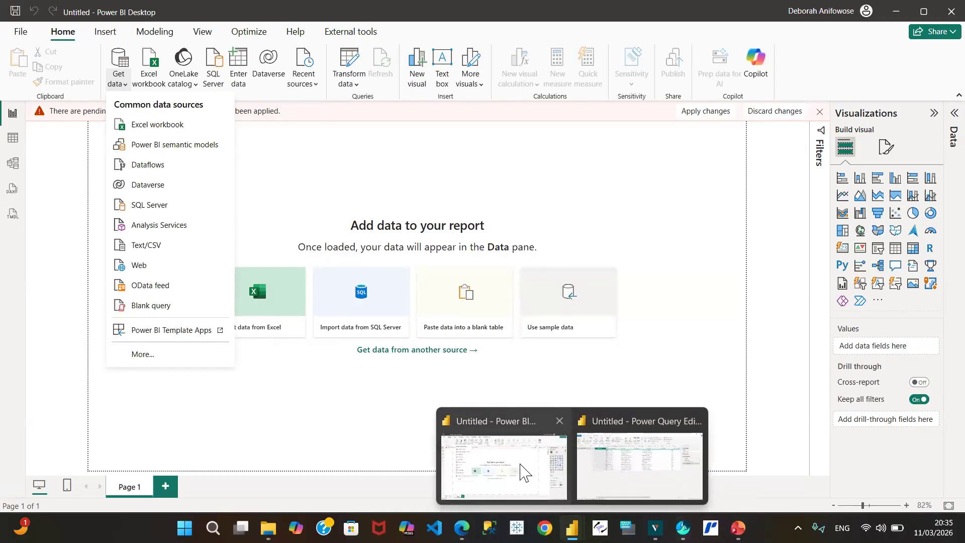
{"action": "left_click", "coordinate": [637, 475]}
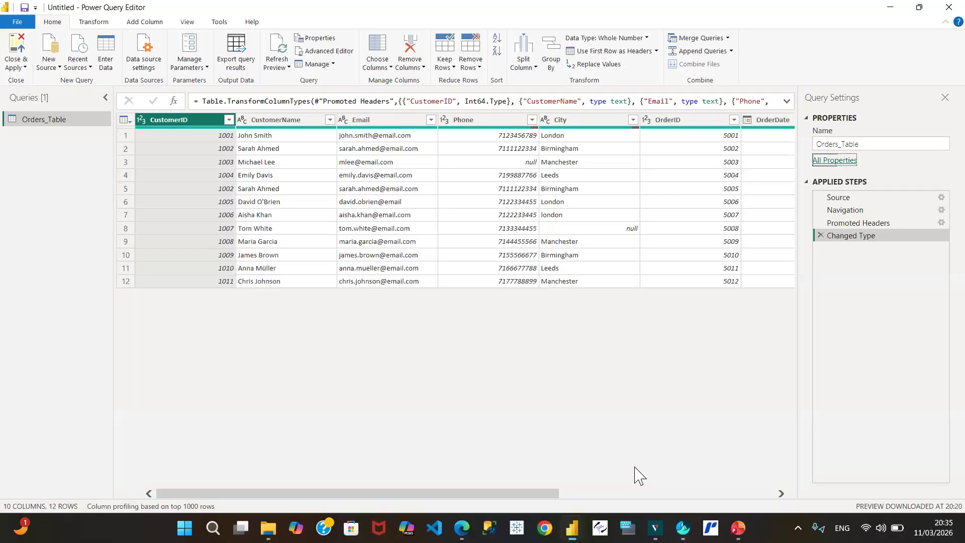
Delete the Changed Type step and review the Source and Navigation steps along with their settings.
{"action": "left_click", "coordinate": [821, 236]}
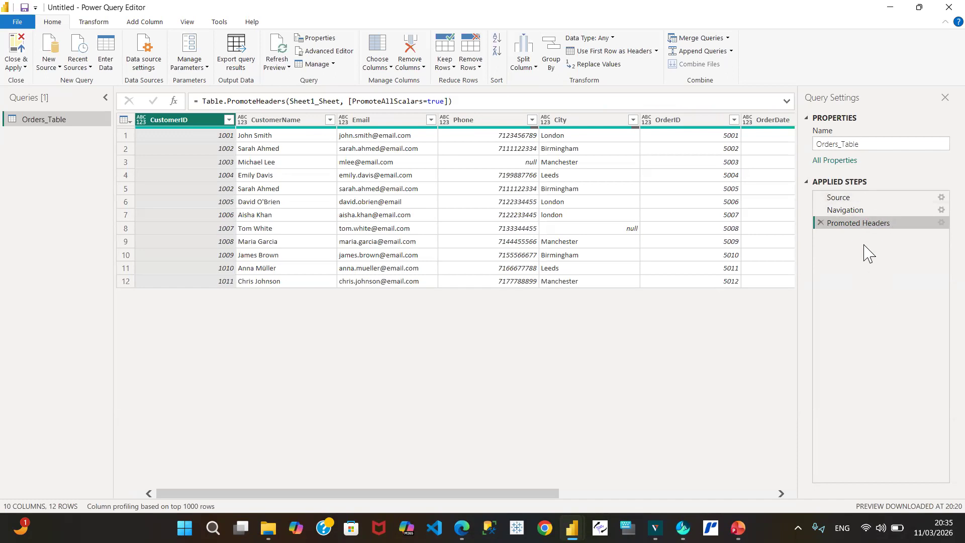
{"action": "left_click", "coordinate": [904, 201]}
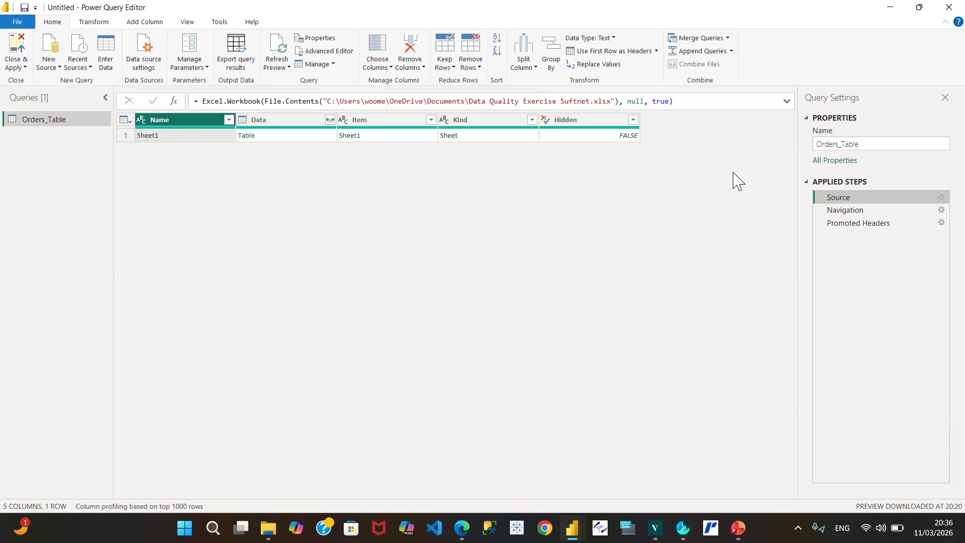
{"action": "left_click", "coordinate": [907, 212]}
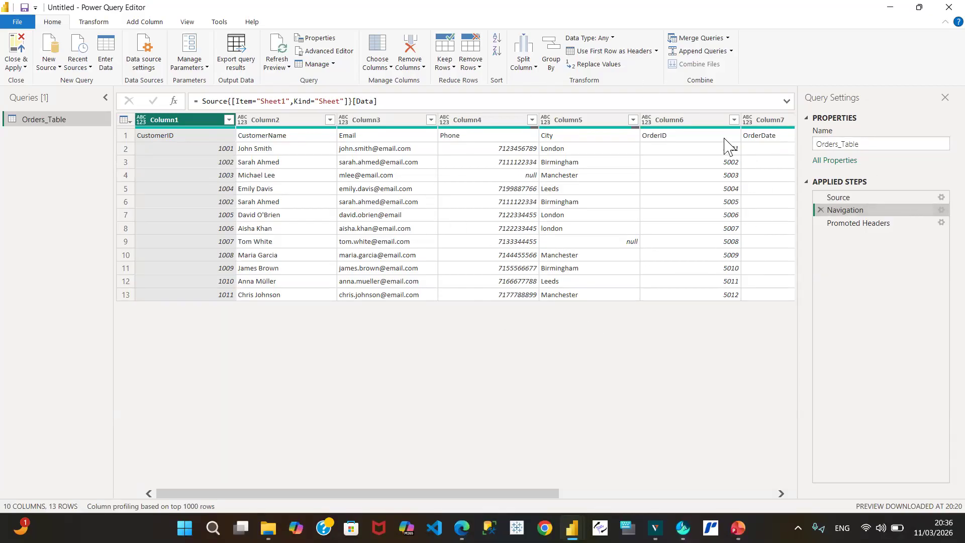
{"action": "left_click", "coordinate": [942, 210]}
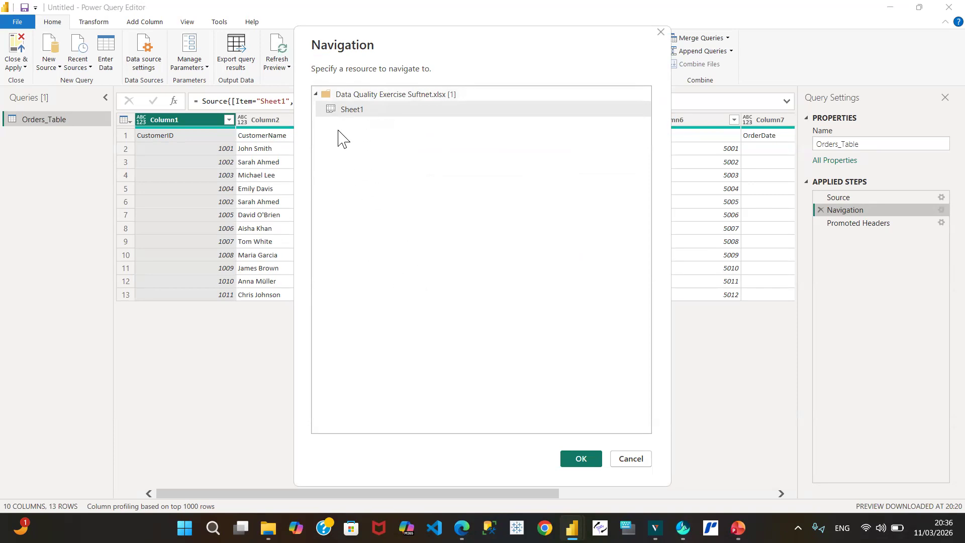
{"action": "left_click", "coordinate": [632, 459]}
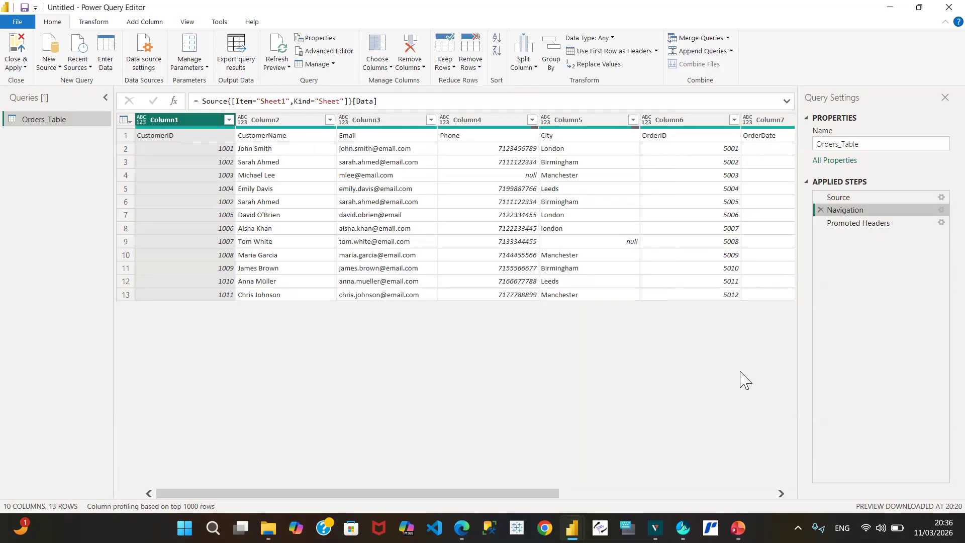
{"action": "left_click", "coordinate": [942, 199]}
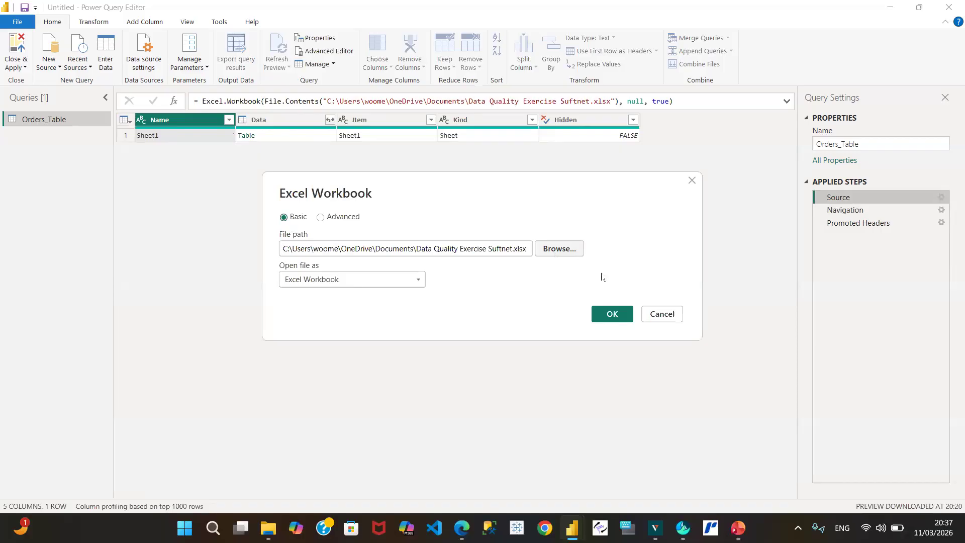
{"action": "left_click", "coordinate": [671, 315]}
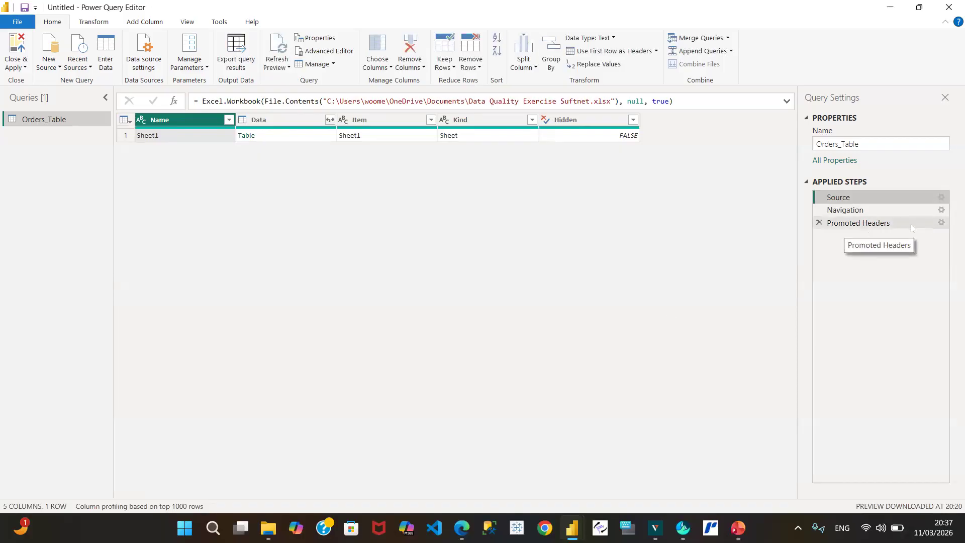
Compare the data at the Navigation and Promoted Headers steps, and delete the Promoted Headers step.
{"action": "left_click", "coordinate": [899, 213]}
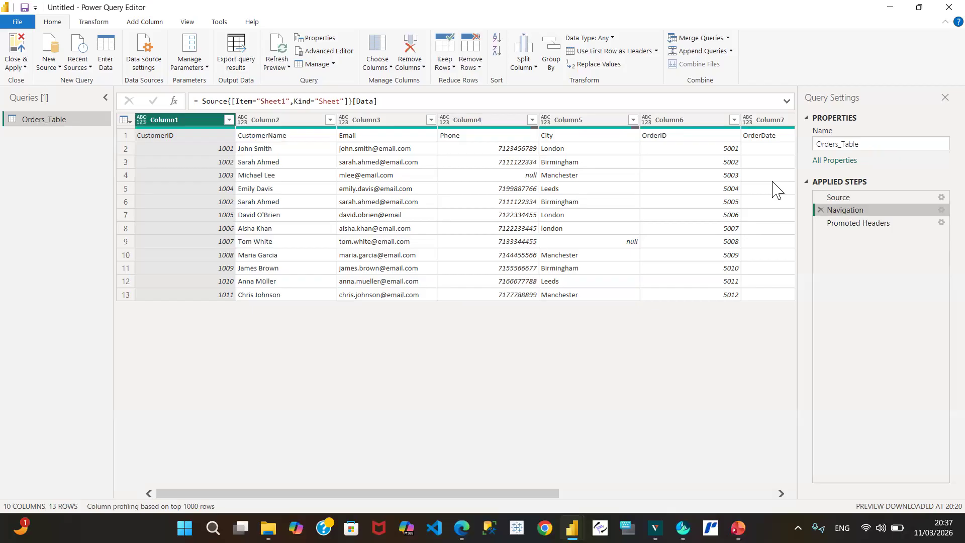
{"action": "left_click", "coordinate": [912, 223]}
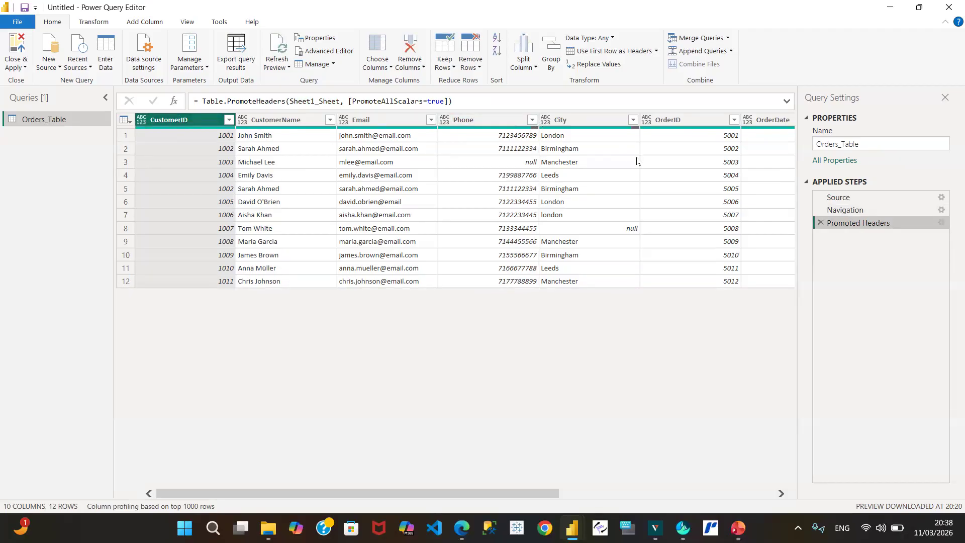
{"action": "left_click", "coordinate": [820, 224]}
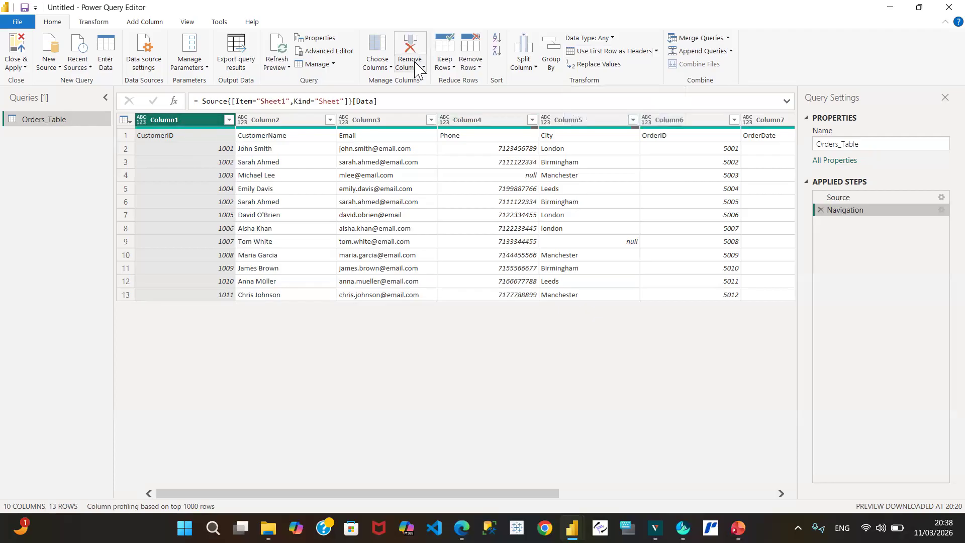
Try using the first row as headers, and delete the resulting Changed Type and Promoted Headers steps.
{"action": "left_click", "coordinate": [657, 51]}
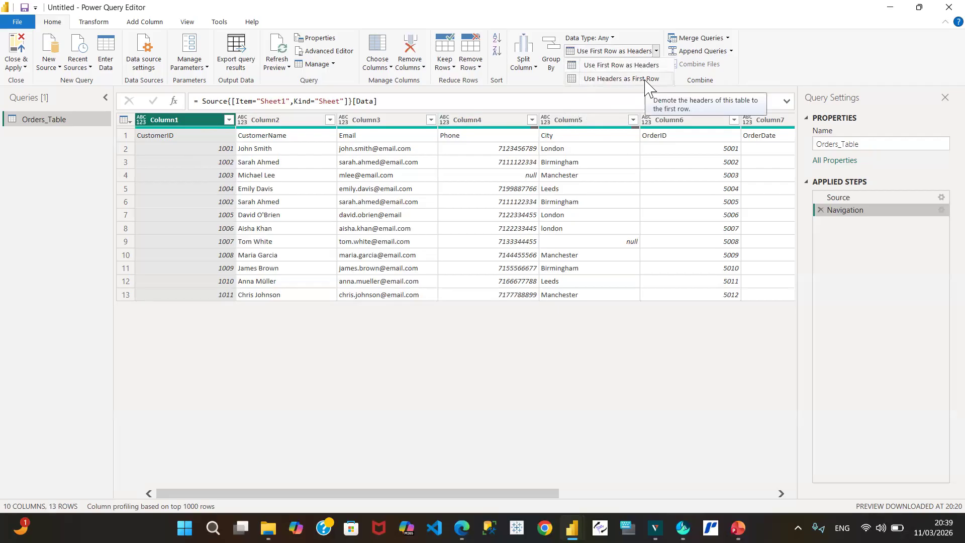
{"action": "left_click", "coordinate": [612, 66]}
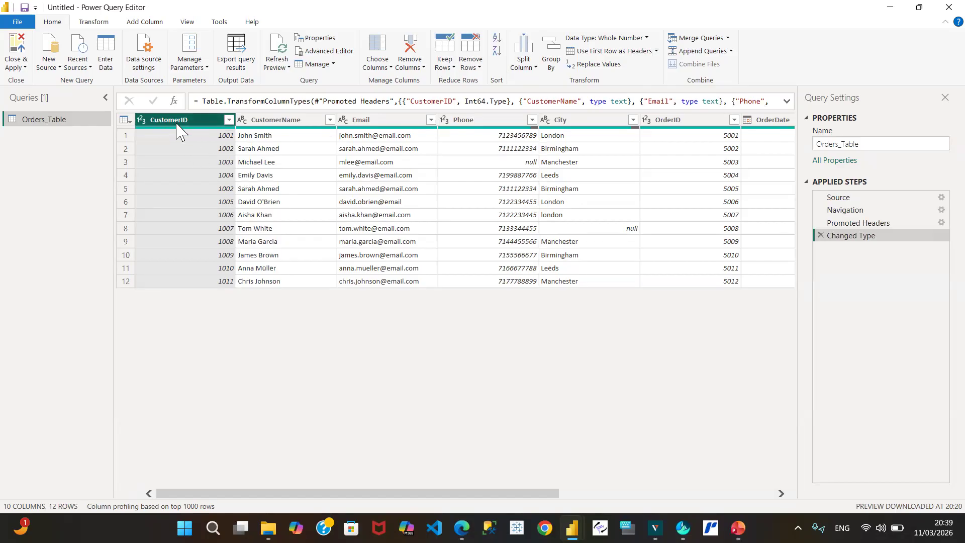
{"action": "left_click", "coordinate": [382, 119], "text": "ctrl"}
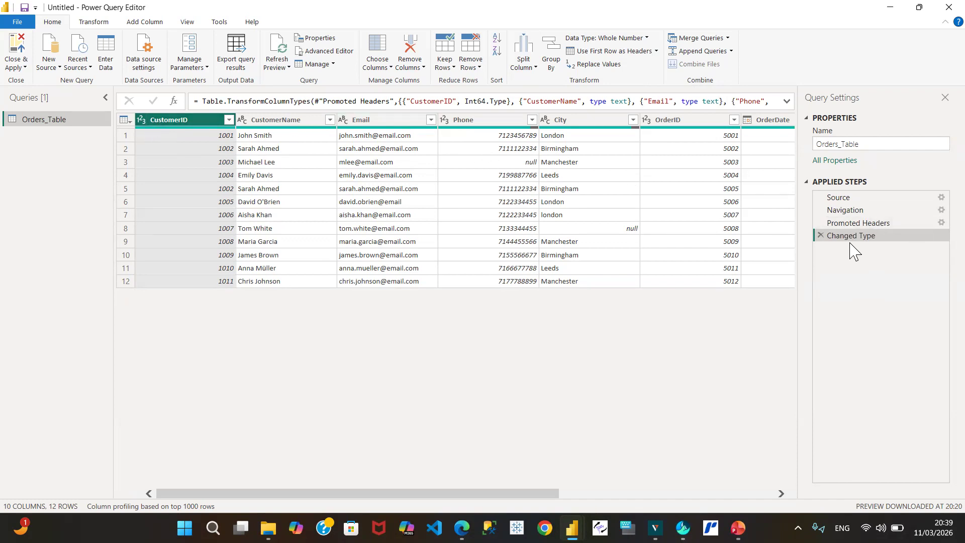
{"action": "left_click", "coordinate": [820, 236]}
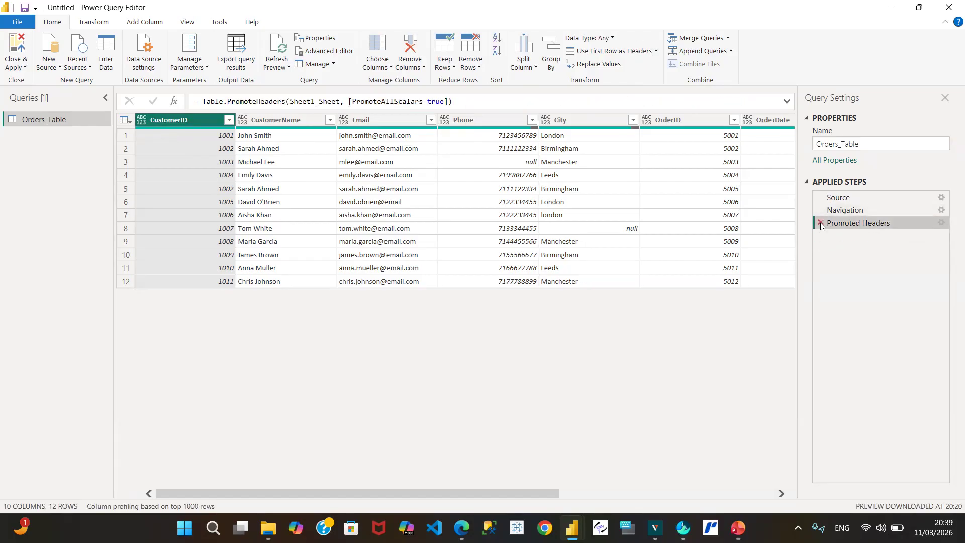
{"action": "left_click", "coordinate": [821, 225]}
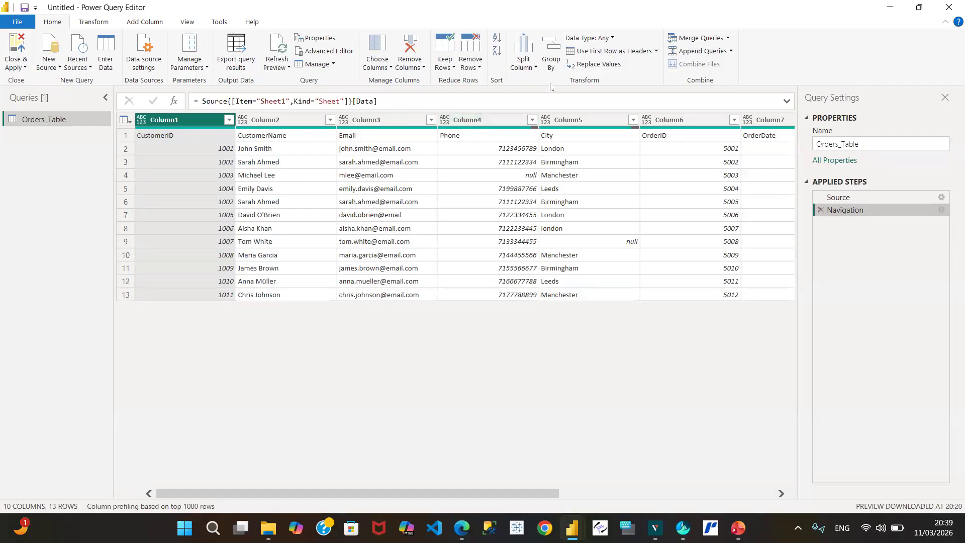
Try using the headers as the first row, and delete the resulting Changed Type and Demoted Headers steps.
{"action": "left_click", "coordinate": [656, 51]}
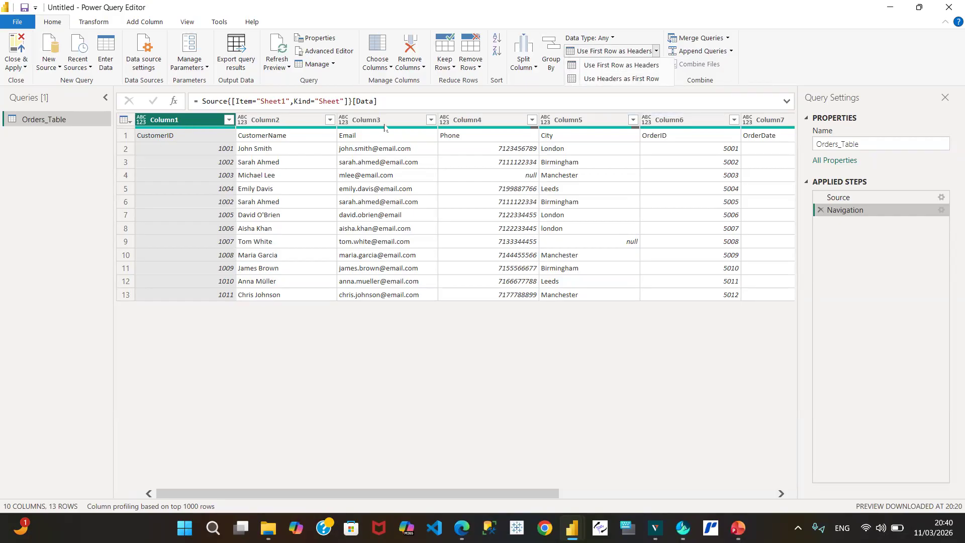
{"action": "left_click", "coordinate": [636, 80]}
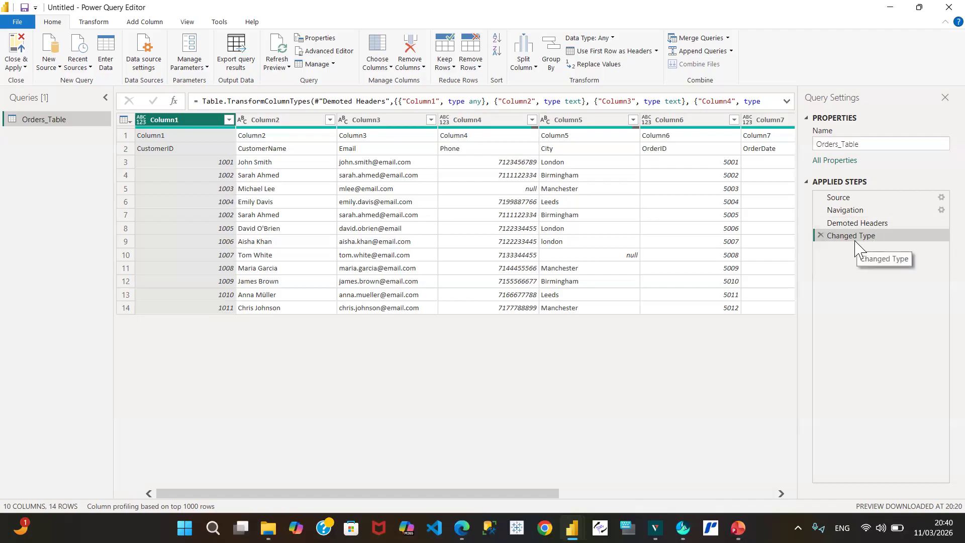
{"action": "left_click", "coordinate": [821, 236]}
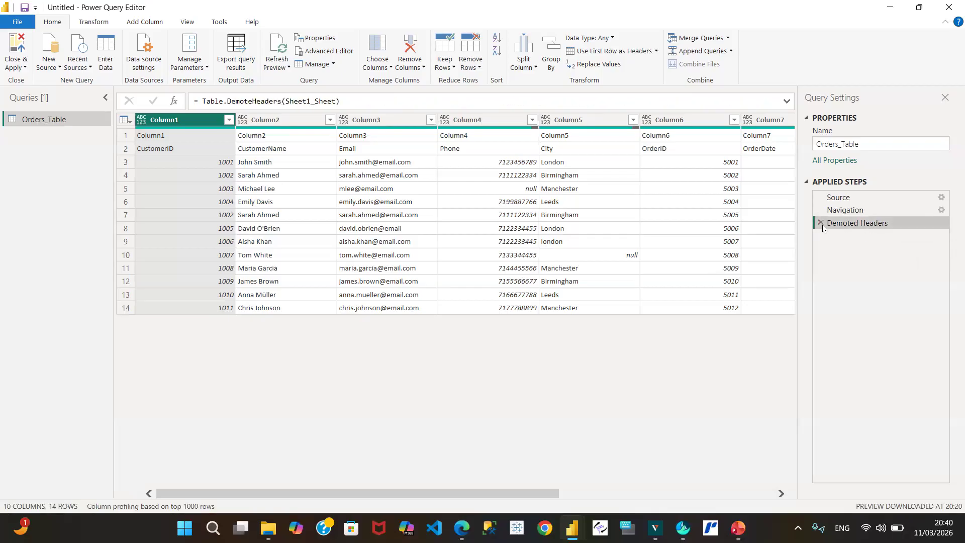
{"action": "left_click", "coordinate": [821, 225]}
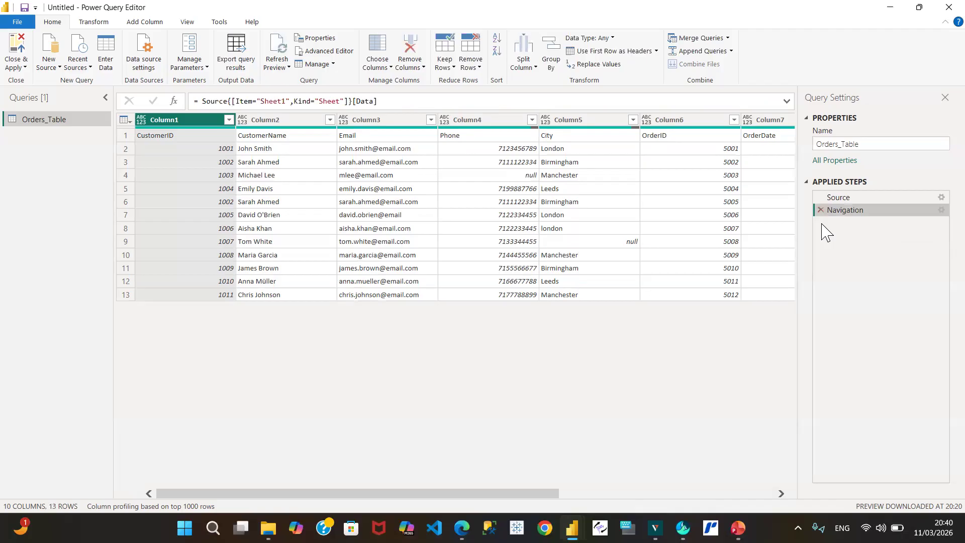
Promote the first row of Orders_Table to column headers using the table's own command list.
{"action": "left_click", "coordinate": [656, 50]}
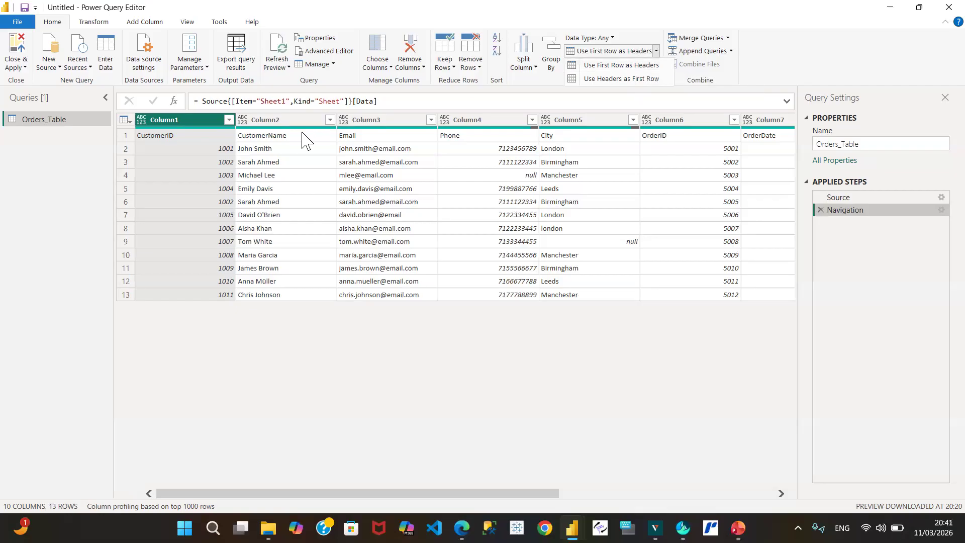
{"action": "left_click", "coordinate": [129, 122]}
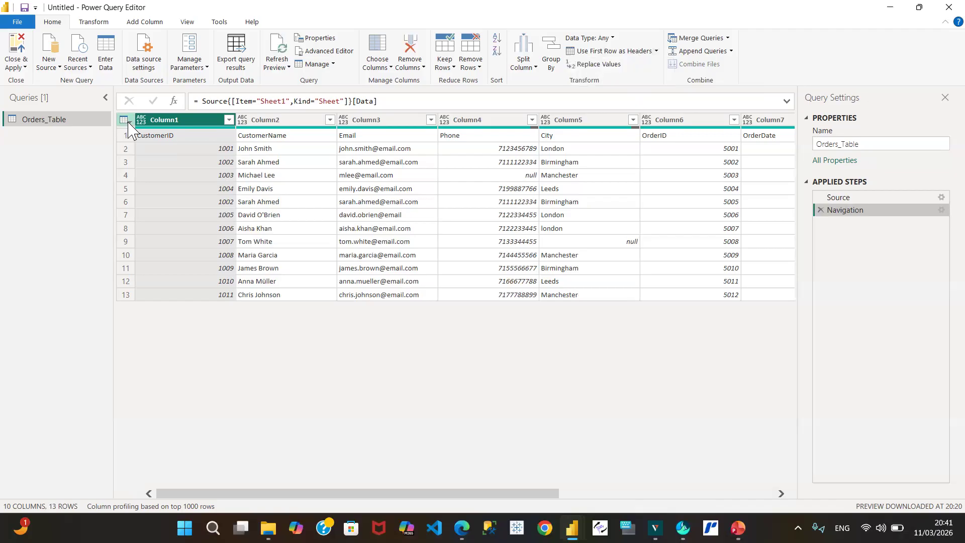
{"action": "left_click", "coordinate": [128, 122]}
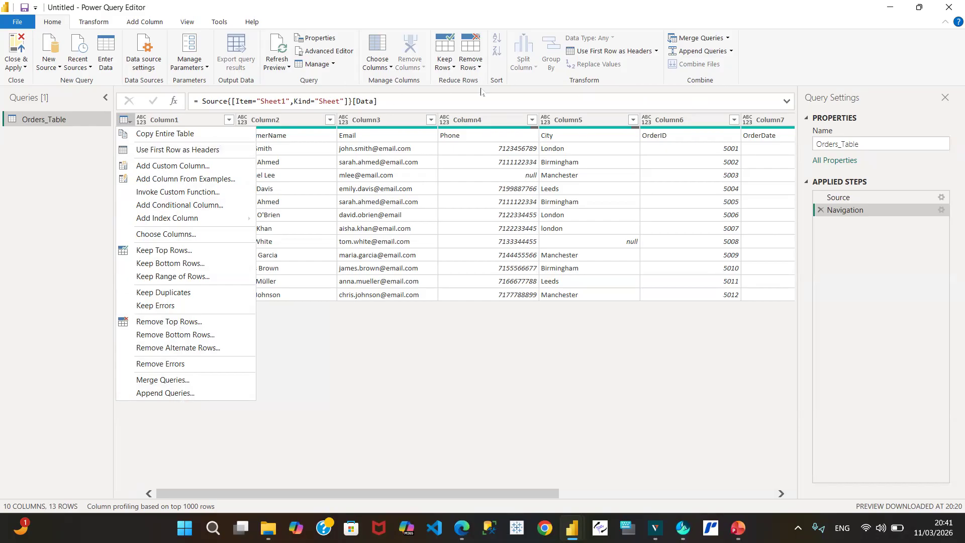
{"action": "left_click", "coordinate": [176, 150]}
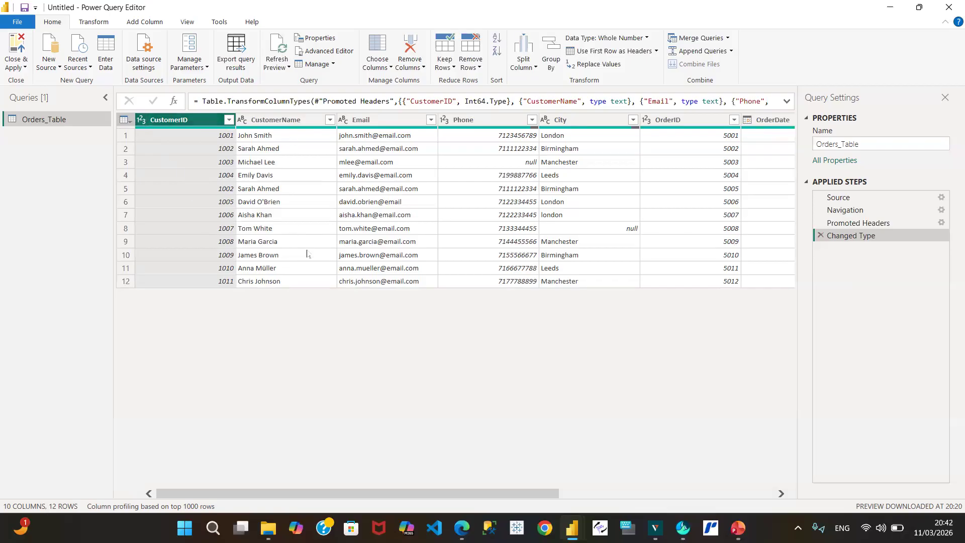
Look through the data type options for the CustomerID column and examine the columns from City through to Price.
{"action": "left_click", "coordinate": [141, 121]}
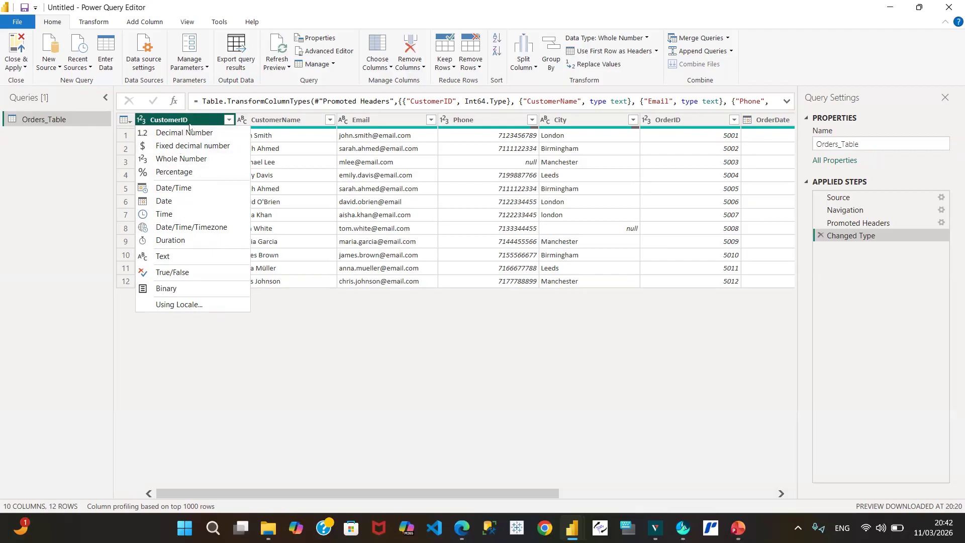
{"action": "left_click", "coordinate": [195, 123]}
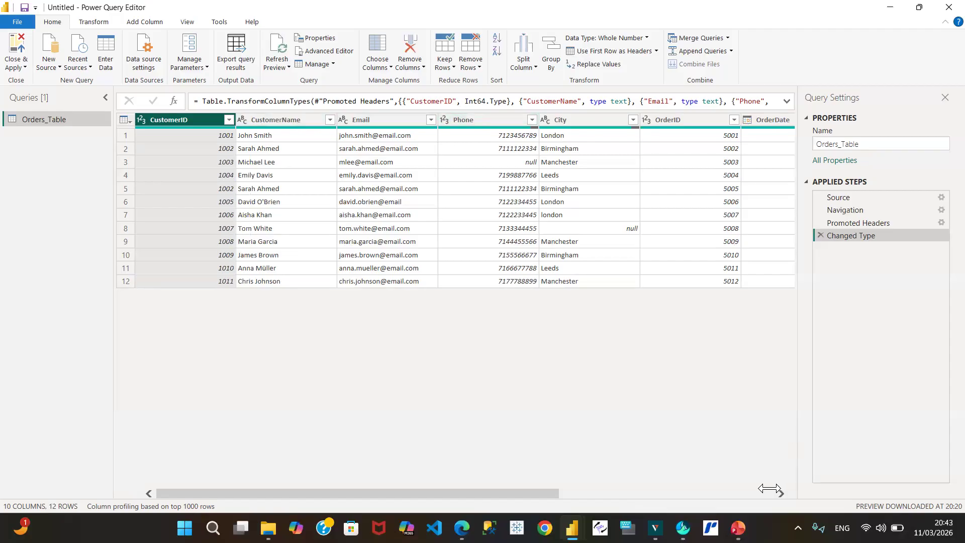
{"action": "scroll", "coordinate": [769, 488], "scroll_direction": "right", "scroll_amount": 5}
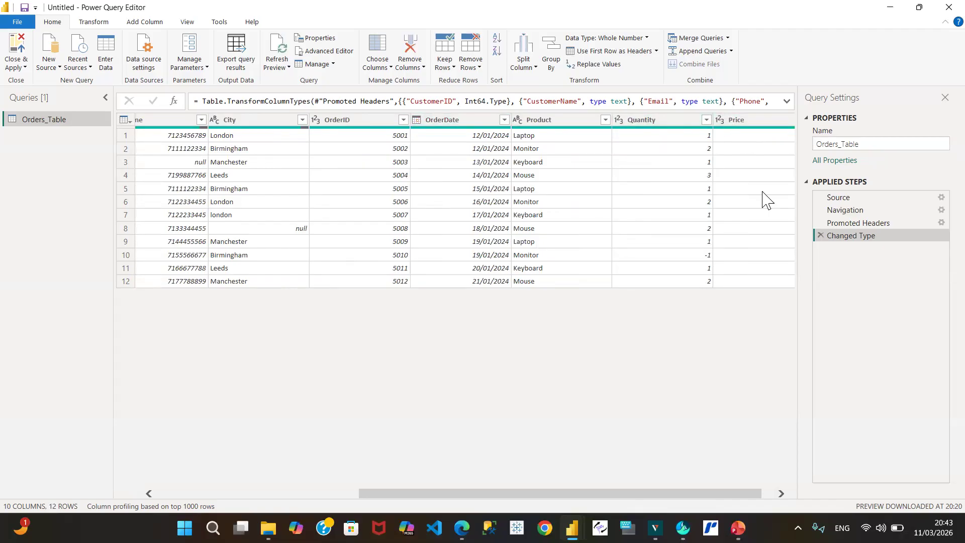
Delete the Changed Type step from the applied steps of Orders_Table, keeping the Promoted Headers step.
{"action": "left_click", "coordinate": [821, 235]}
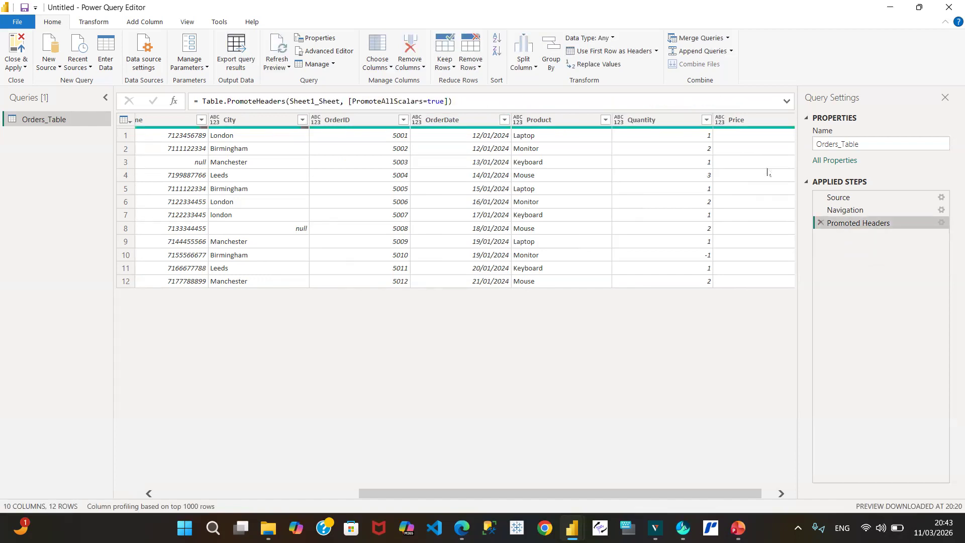
{"action": "left_click", "coordinate": [164, 495]}
{"action": "left_click", "coordinate": [163, 496]}
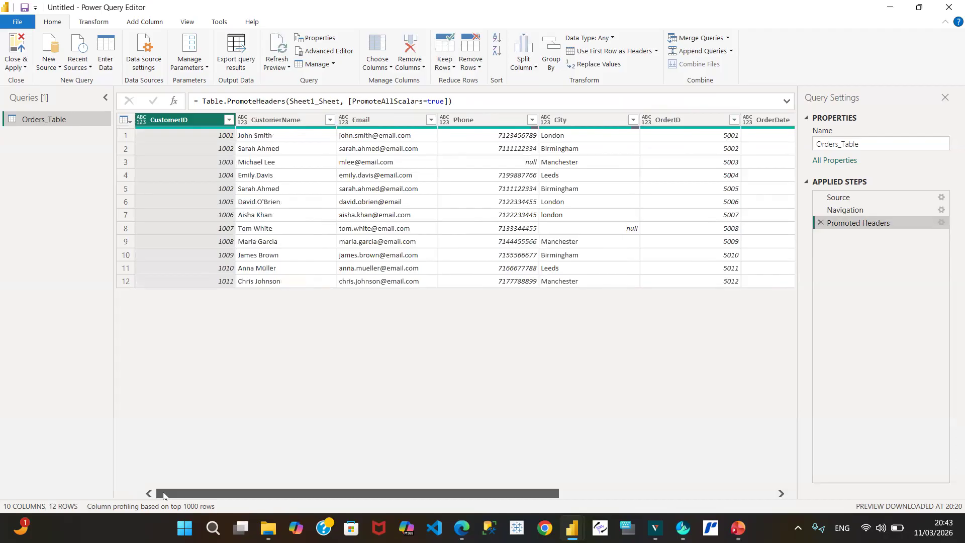
Set the data type of the CustomerID column to Whole Number.
{"action": "left_click", "coordinate": [147, 119]}
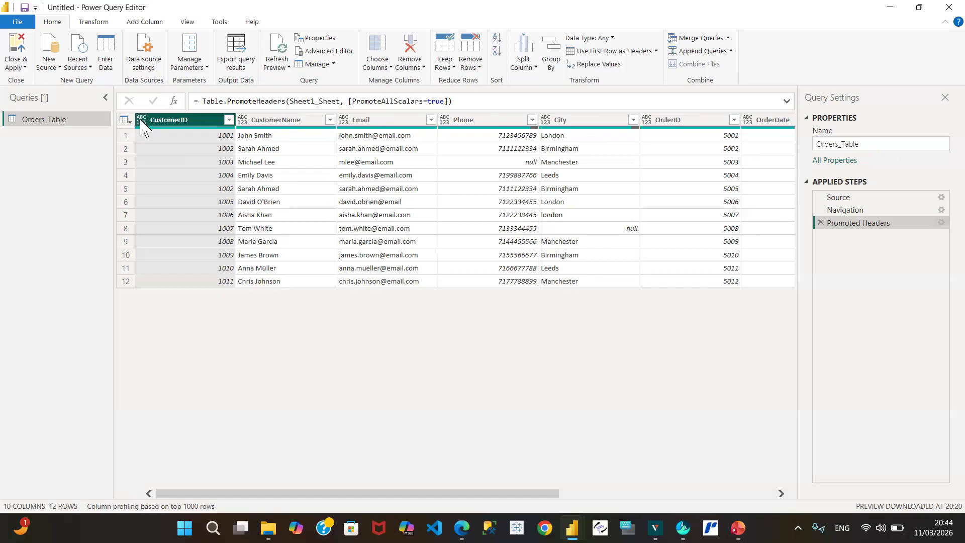
{"action": "left_click", "coordinate": [141, 120]}
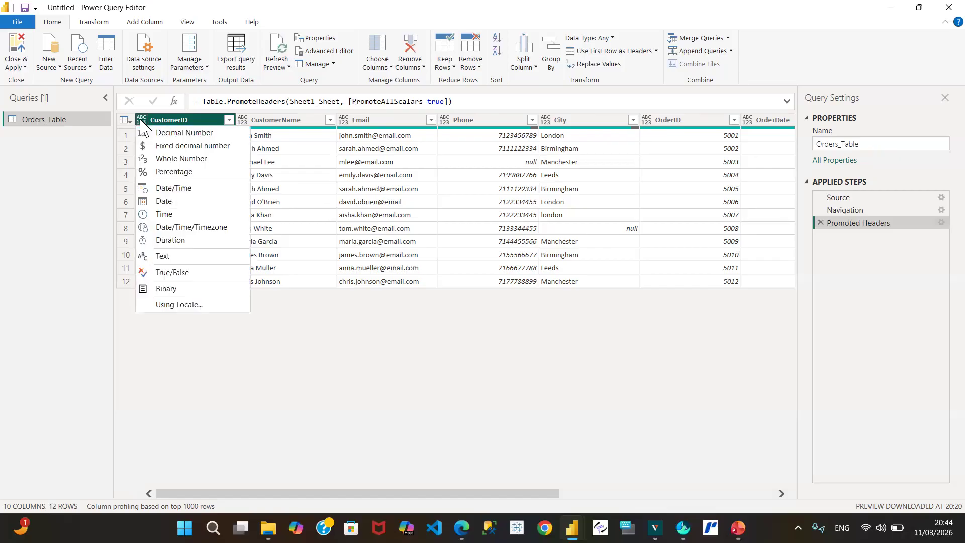
{"action": "left_click", "coordinate": [174, 158]}
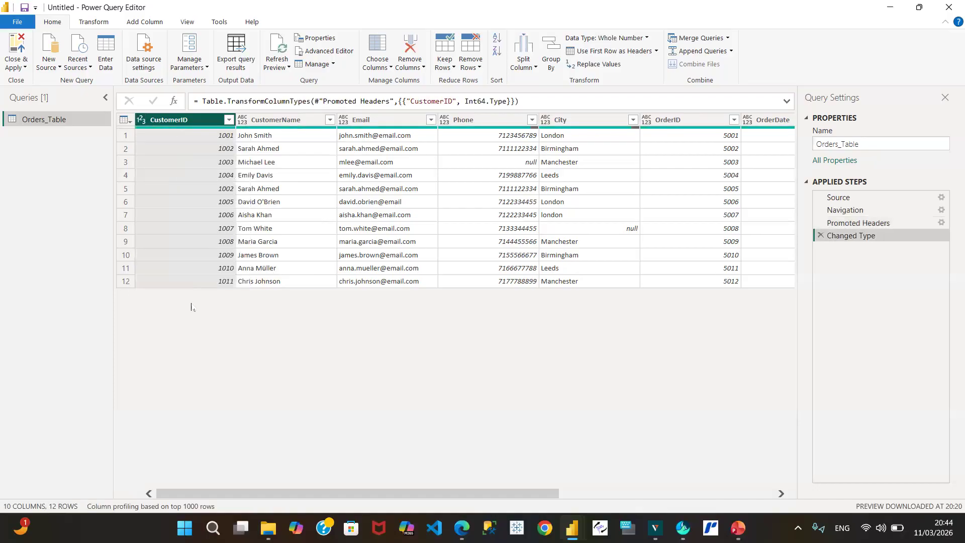
Set the data type of both the CustomerName and Email columns to Text.
{"action": "left_click", "coordinate": [245, 123]}
{"action": "left_click", "coordinate": [244, 122]}
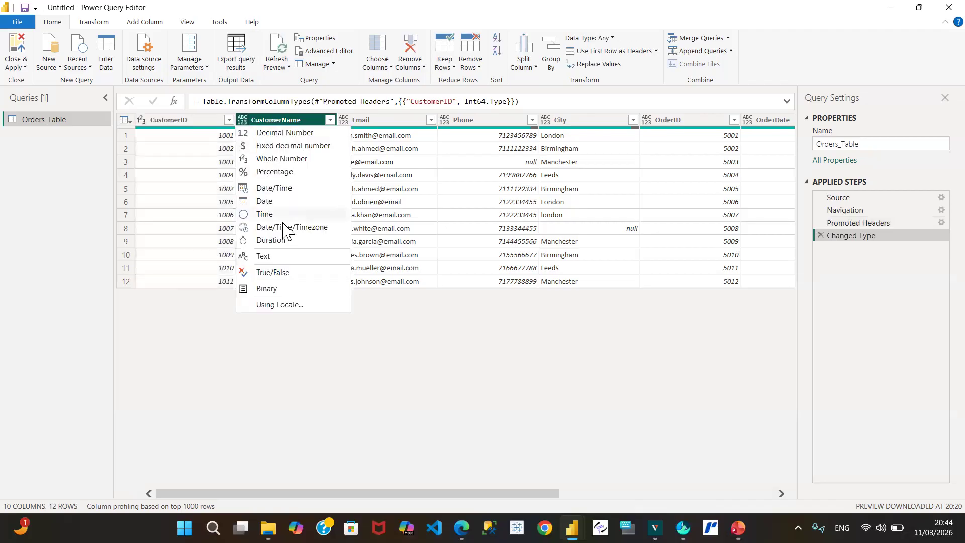
{"action": "left_click", "coordinate": [284, 258]}
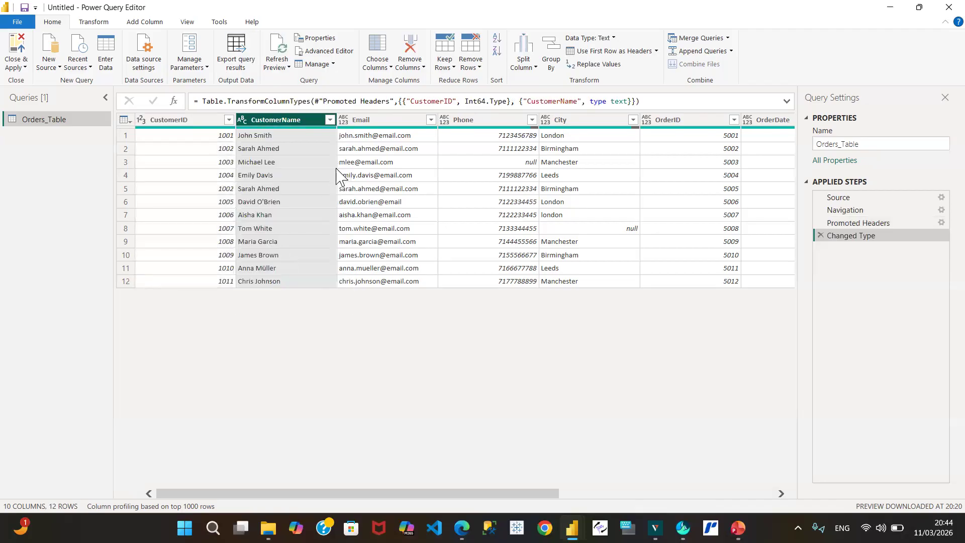
{"action": "left_click", "coordinate": [343, 122]}
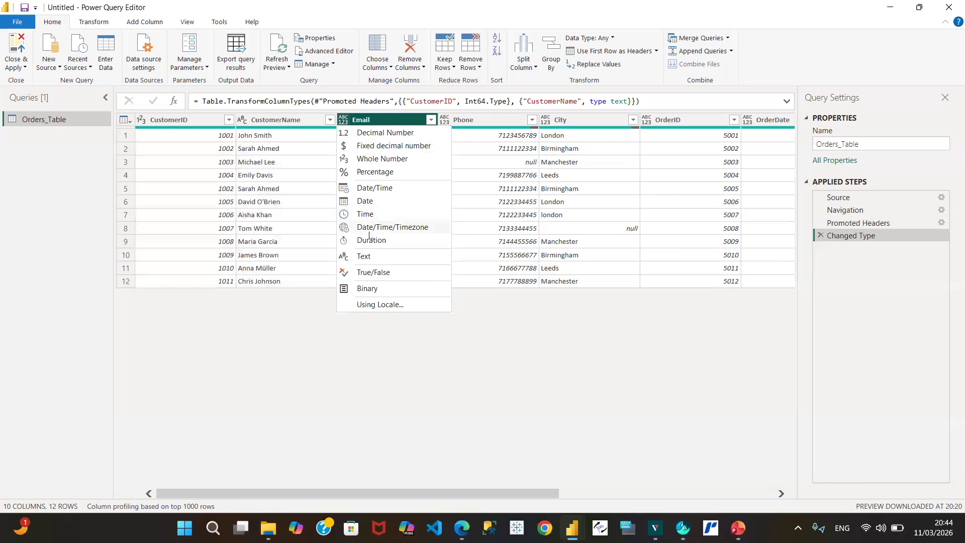
{"action": "left_click", "coordinate": [388, 259]}
Set the Phone column's data type to Whole Number and the City column's data type to Text.
{"action": "left_click", "coordinate": [445, 122]}
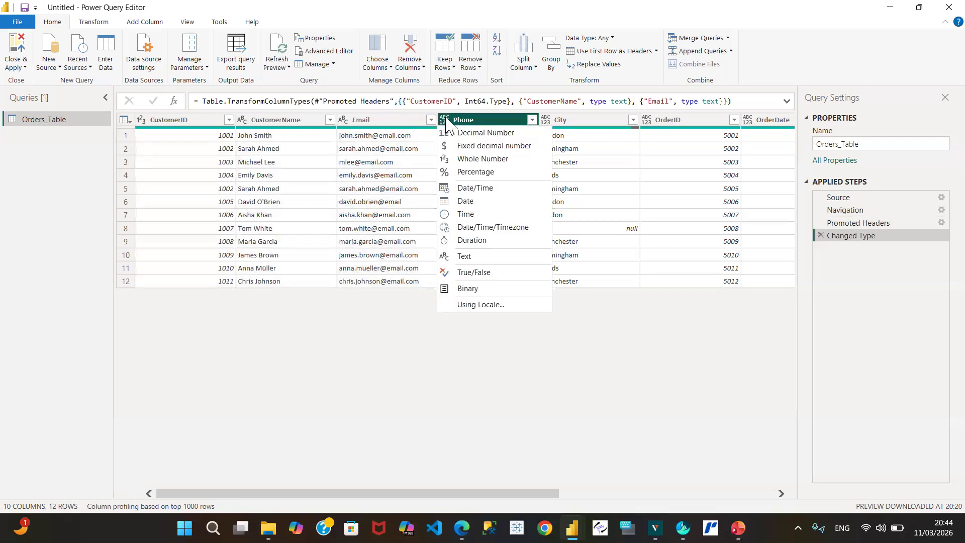
{"action": "left_click", "coordinate": [482, 159]}
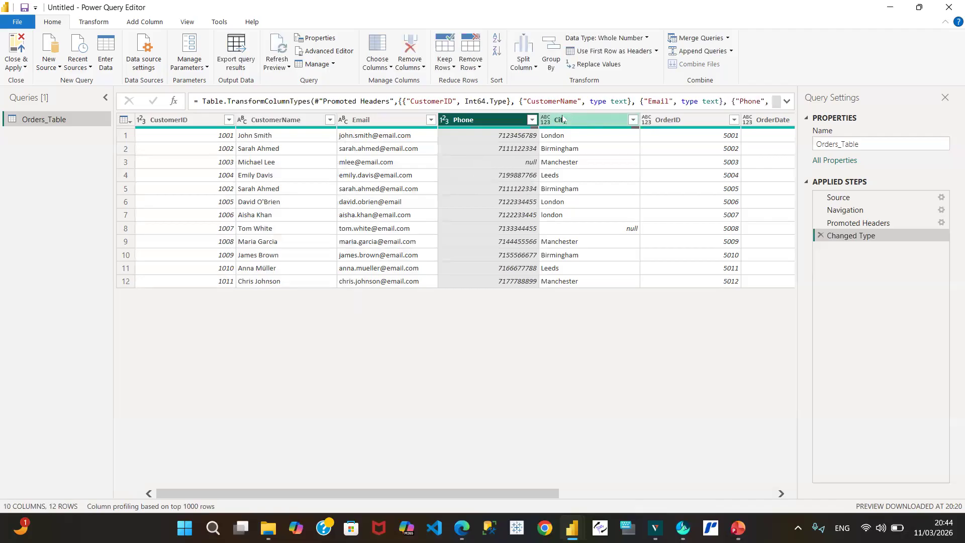
{"action": "left_click", "coordinate": [546, 121]}
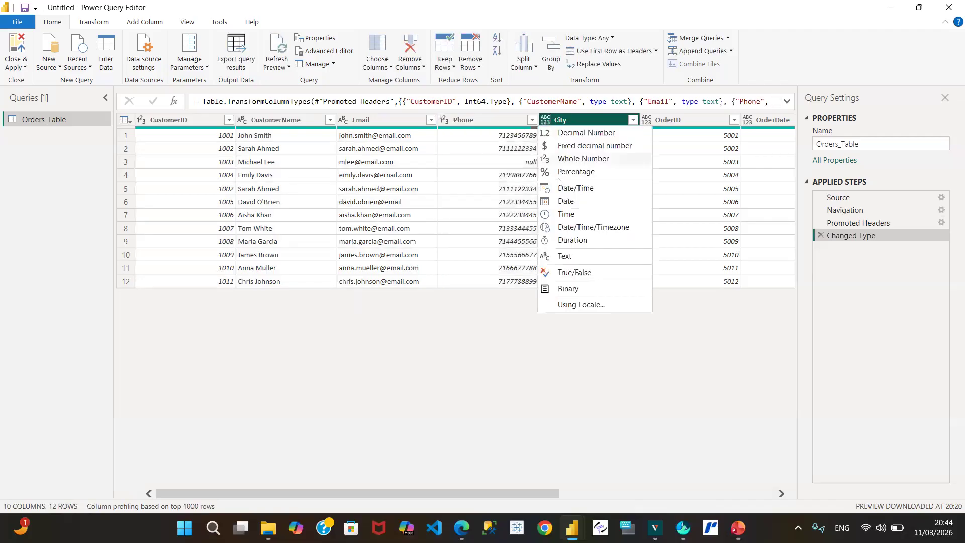
{"action": "left_click", "coordinate": [580, 258]}
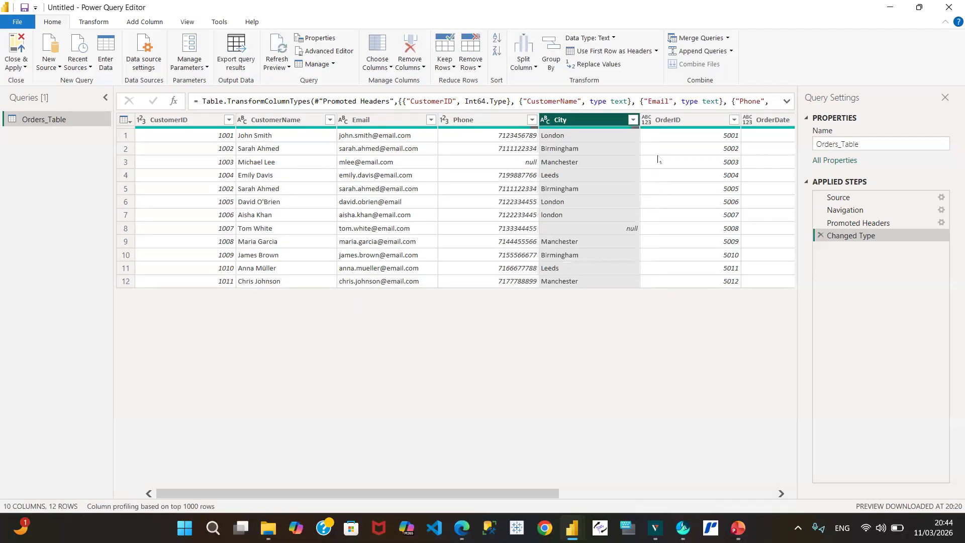
Set the OrderID column's data type to Whole Number and the OrderDate column's data type to Date.
{"action": "left_click", "coordinate": [646, 120]}
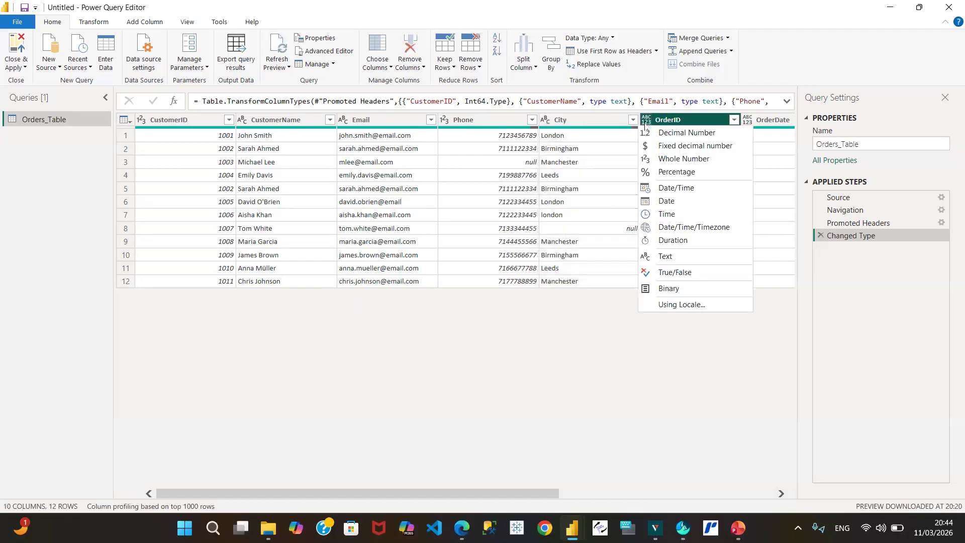
{"action": "left_click", "coordinate": [689, 159]}
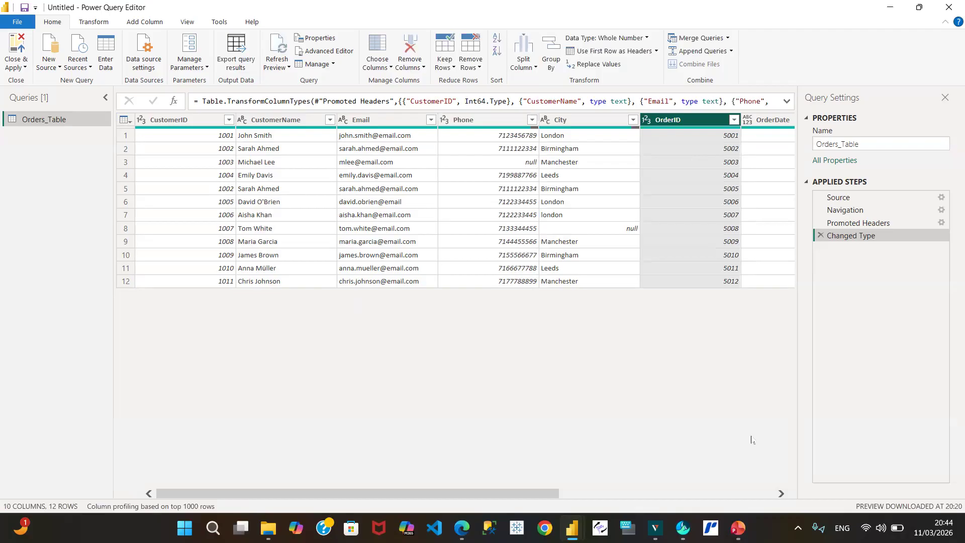
{"action": "left_click", "coordinate": [779, 493]}
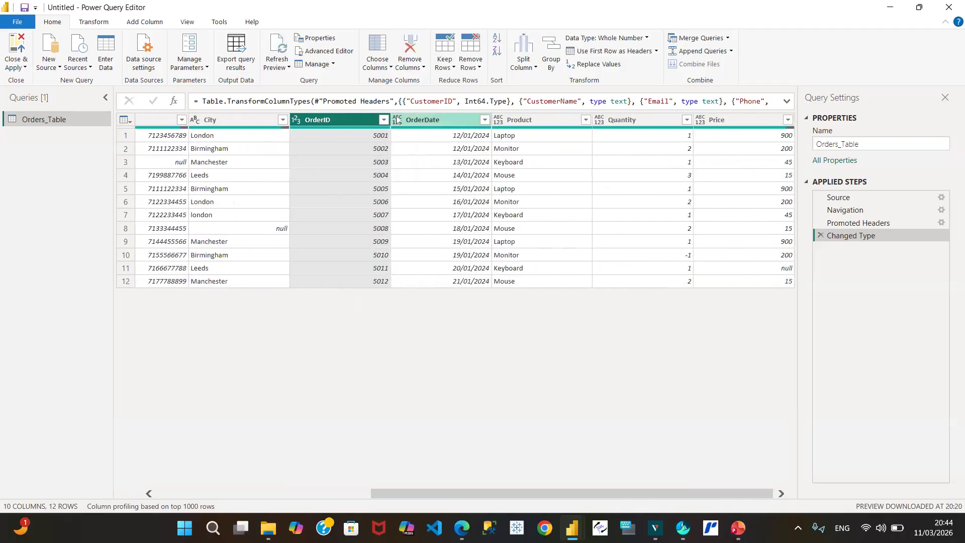
{"action": "left_click", "coordinate": [397, 120]}
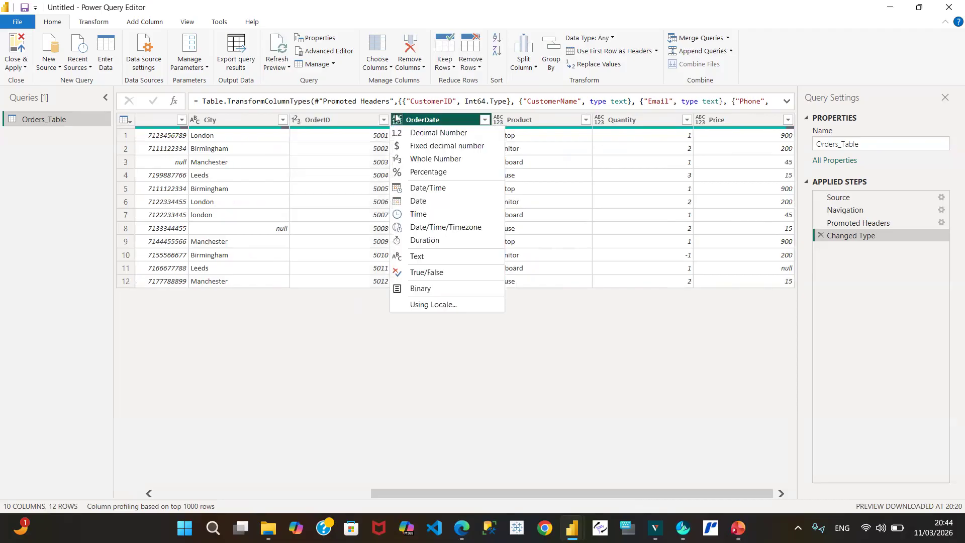
{"action": "left_click", "coordinate": [428, 202]}
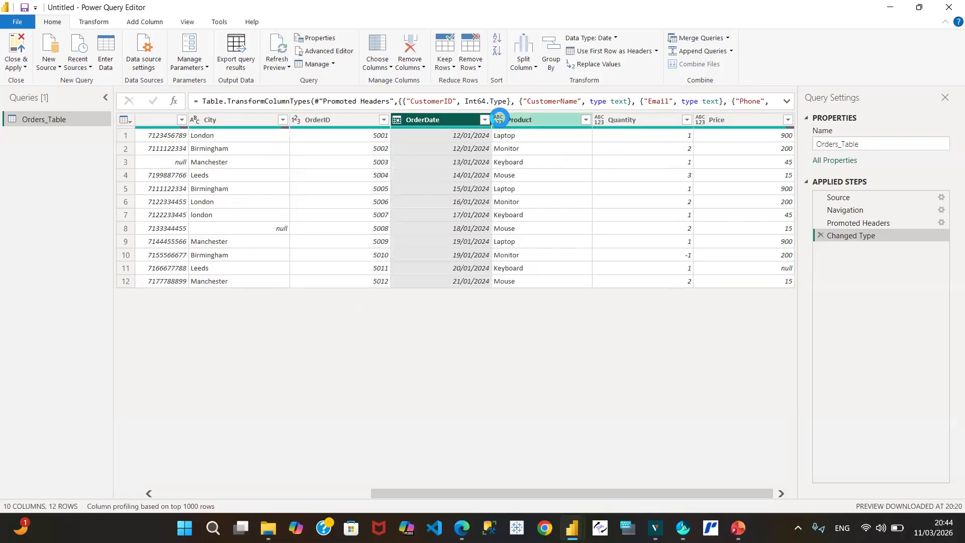
Set the Product column's data type to Text and the Quantity column's data type to Whole Number.
{"action": "left_click", "coordinate": [498, 118]}
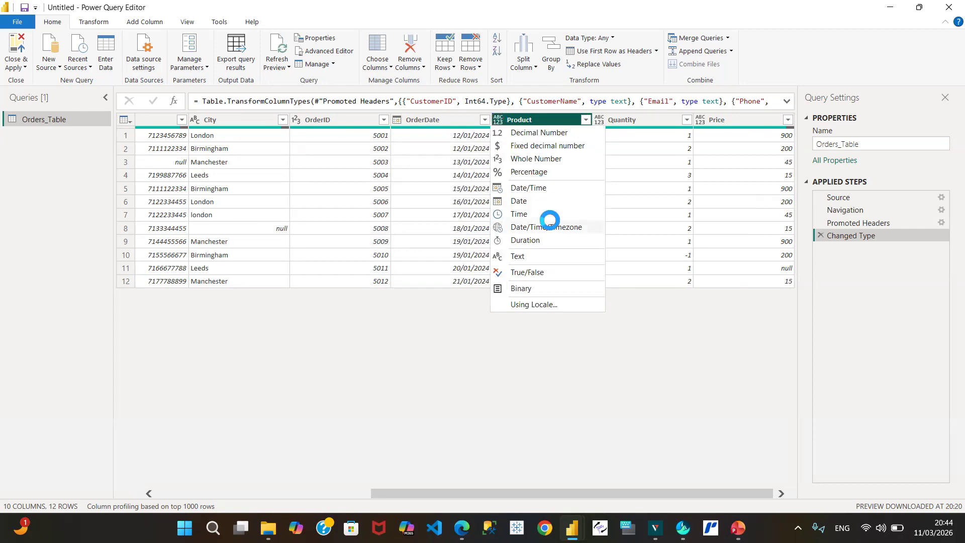
{"action": "left_click", "coordinate": [535, 255]}
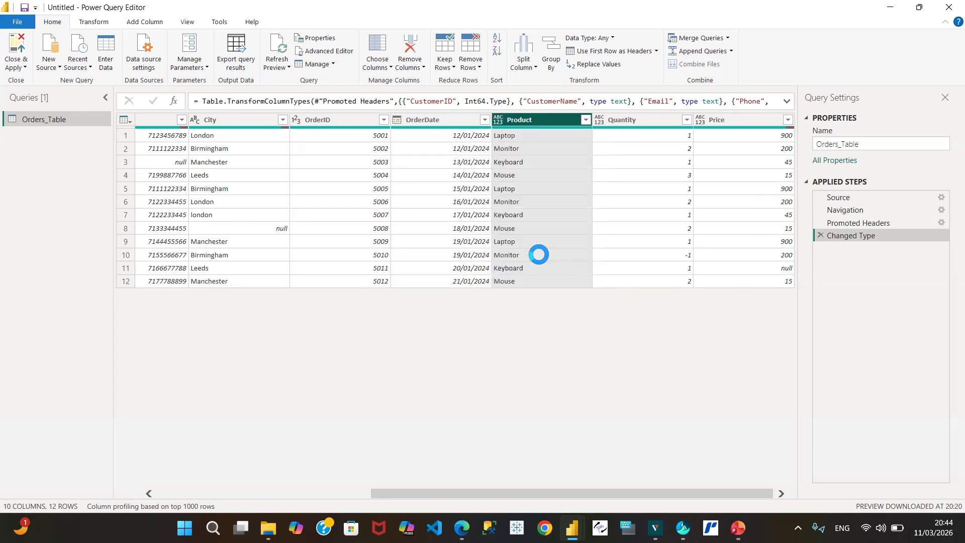
{"action": "left_click", "coordinate": [598, 119]}
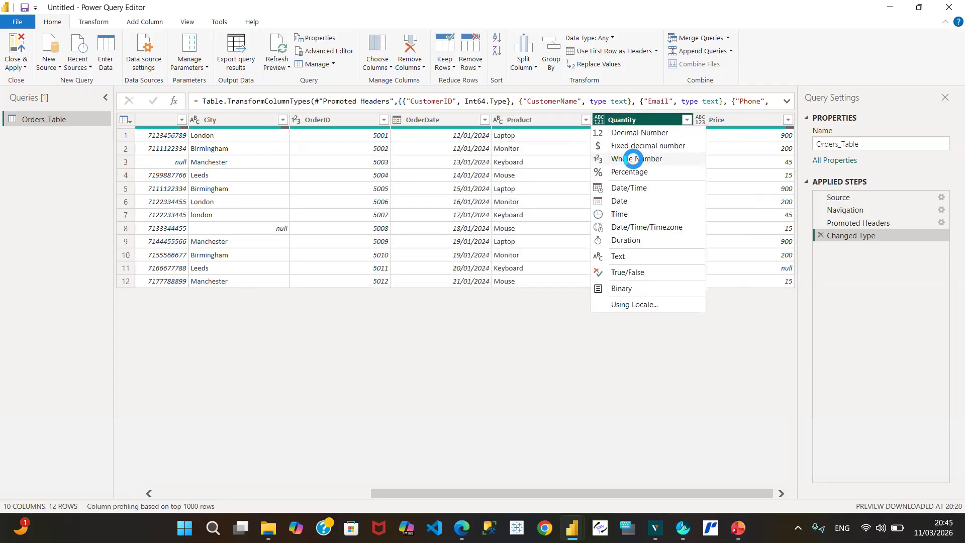
{"action": "left_click", "coordinate": [634, 159]}
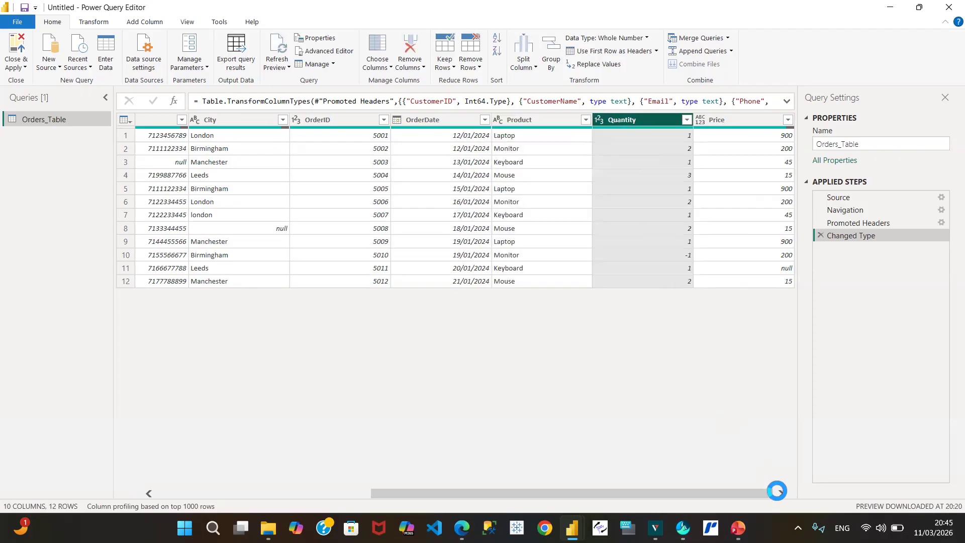
Set the data type of the Price column to Fixed decimal number.
{"action": "left_click", "coordinate": [700, 121]}
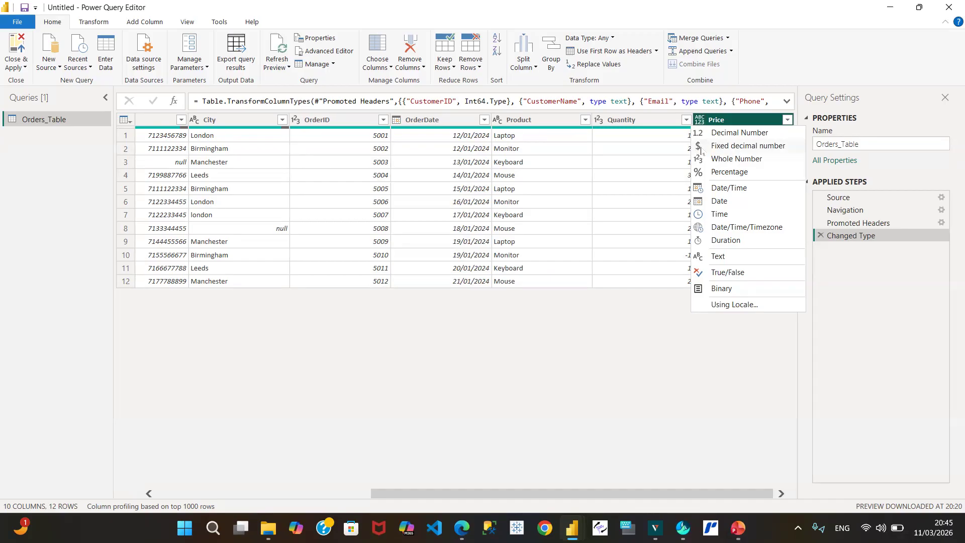
{"action": "left_click", "coordinate": [741, 146]}
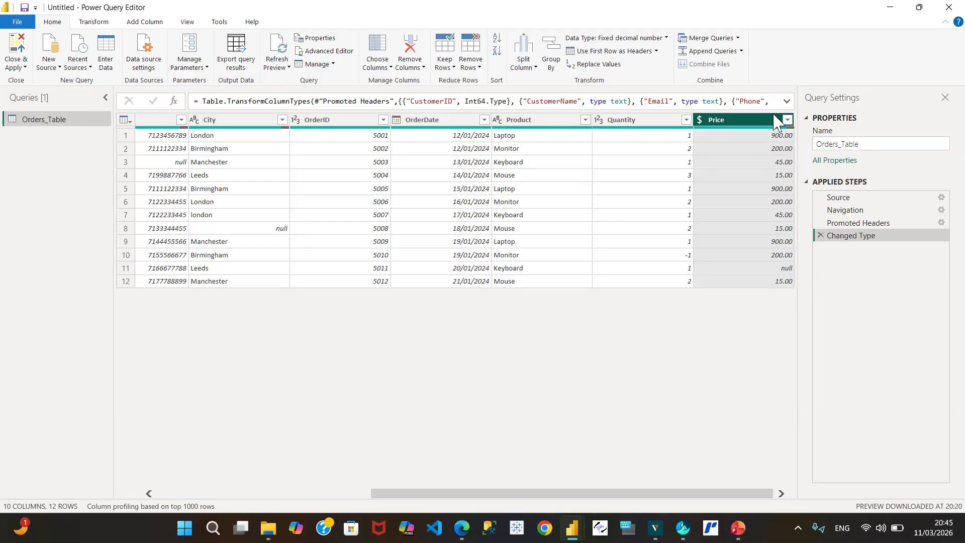
{"action": "mouse_move", "coordinate": [778, 126]}
{"action": "left_click", "coordinate": [196, 494]}
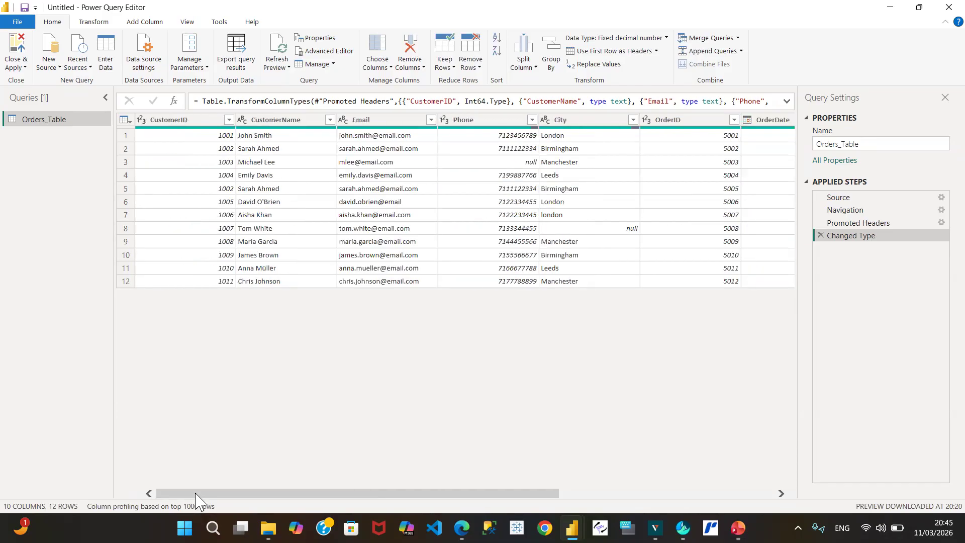